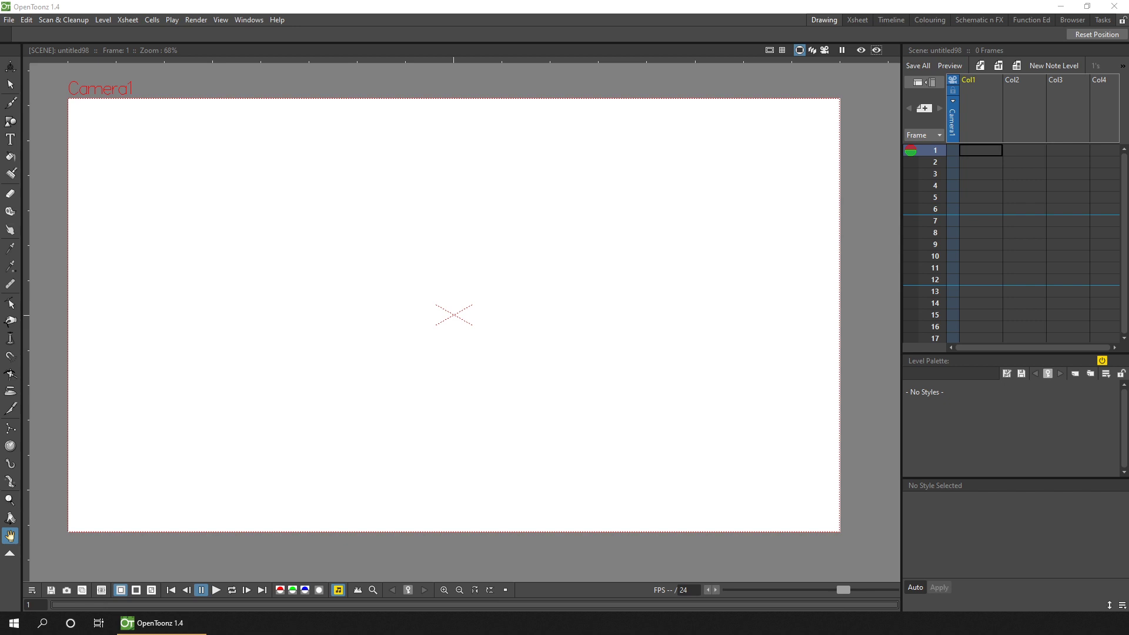
# Show the Preferences option for backing up scenes on save with 3 backups, then bring the scenes folder into view
pyautogui.click(9, 19)
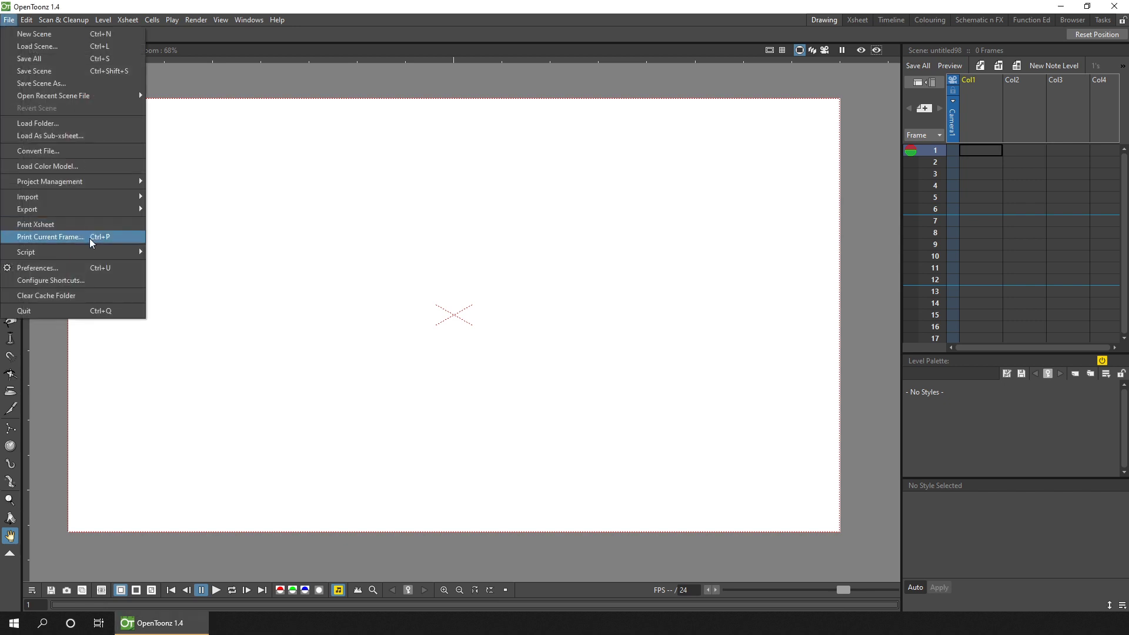
pyautogui.click(83, 267)
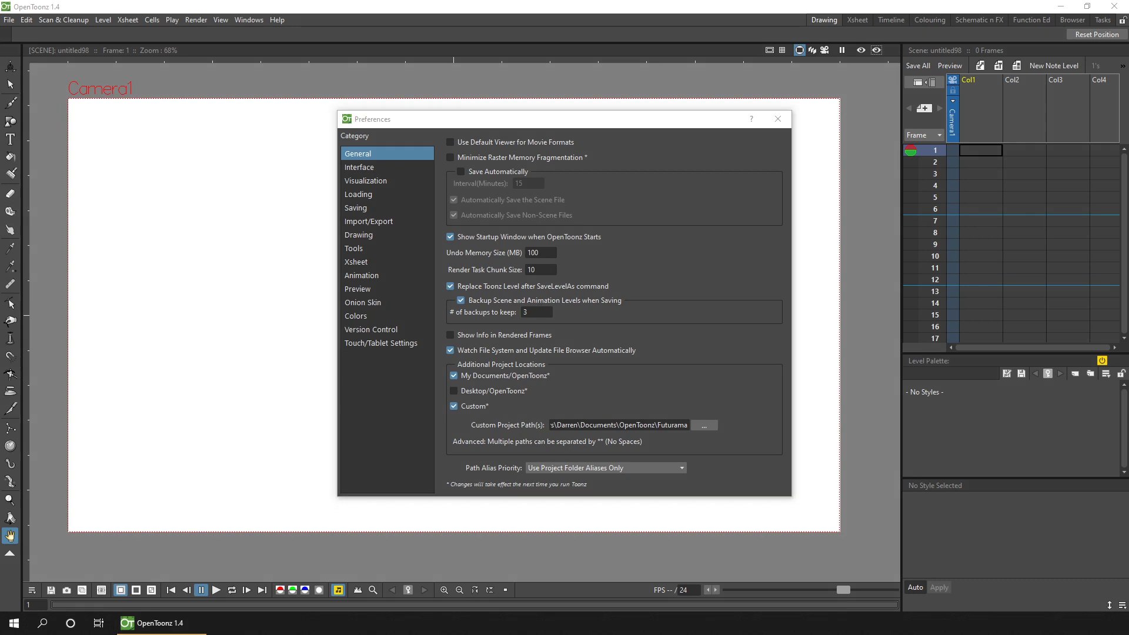
pyautogui.moveTo(493, 247); pyautogui.dragTo(493, 105)
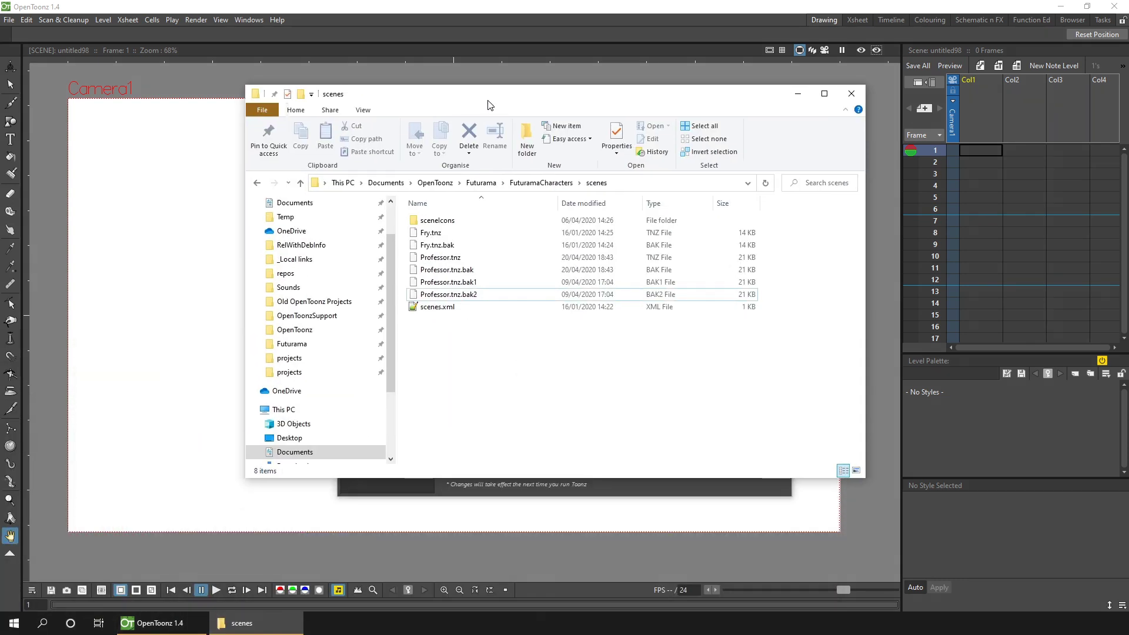
# Select Professor.tnz.bak through Professor.tnz.bak2 in the scenes folder
pyautogui.click(453, 269)
pyautogui.keyDown('shift'); pyautogui.click(459, 300); pyautogui.keyUp('shift')
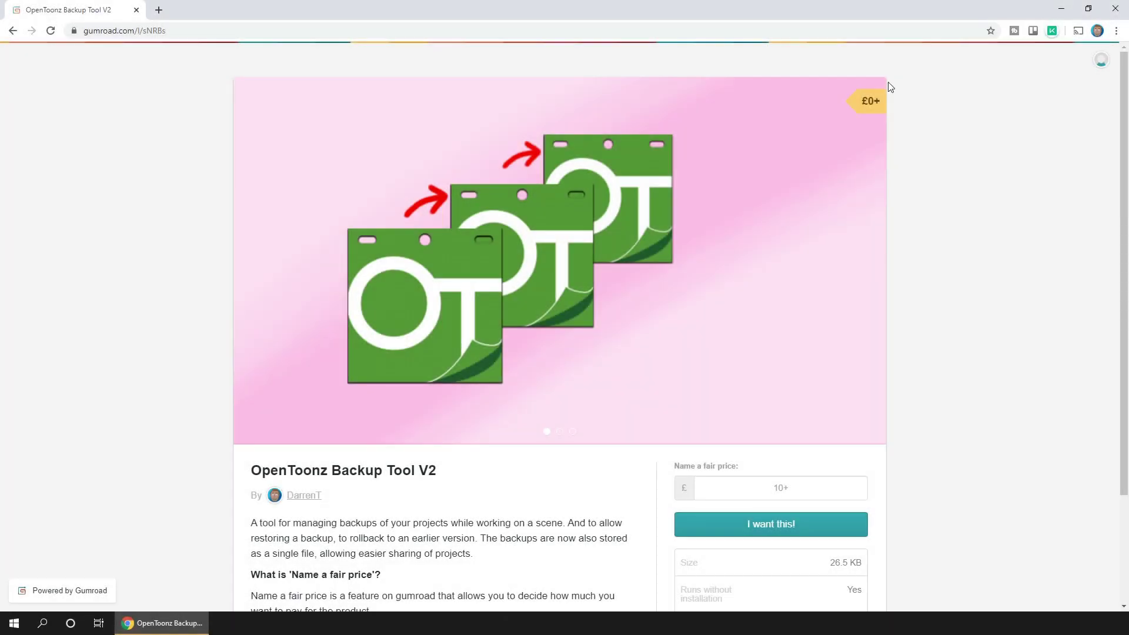
# Claim OpenToonz Backup Tool V2 on Gumroad for £0 with an e-mail address, and show OTBackup.zip in its folder
pyautogui.scroll(-3, 1080, 185)
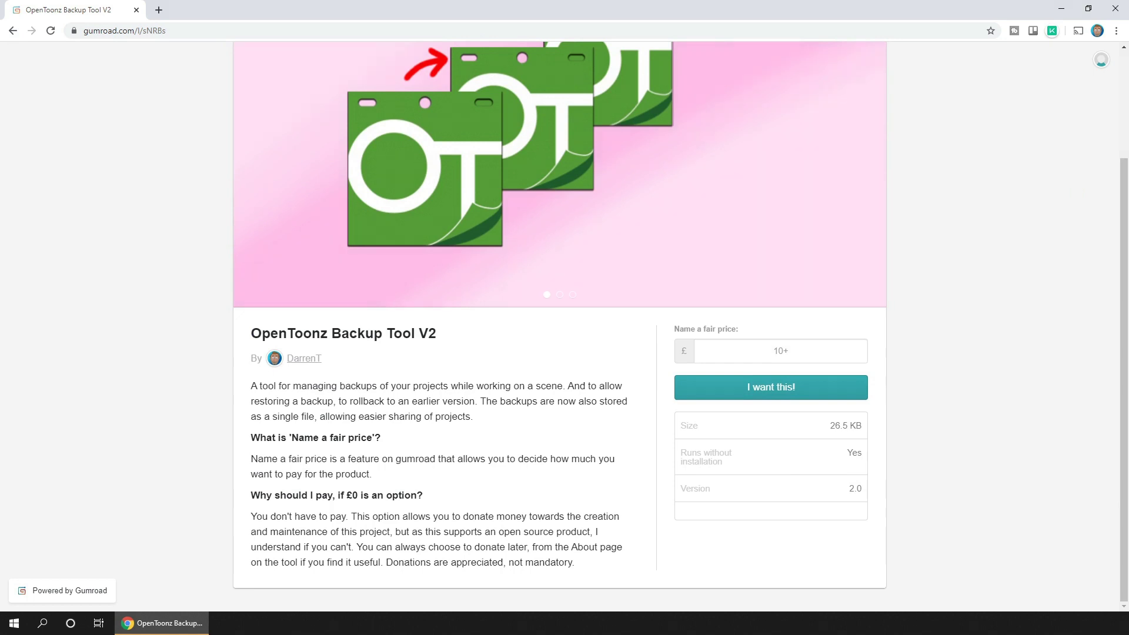
pyautogui.click(791, 349)
pyautogui.write('0')
pyautogui.click(776, 388)
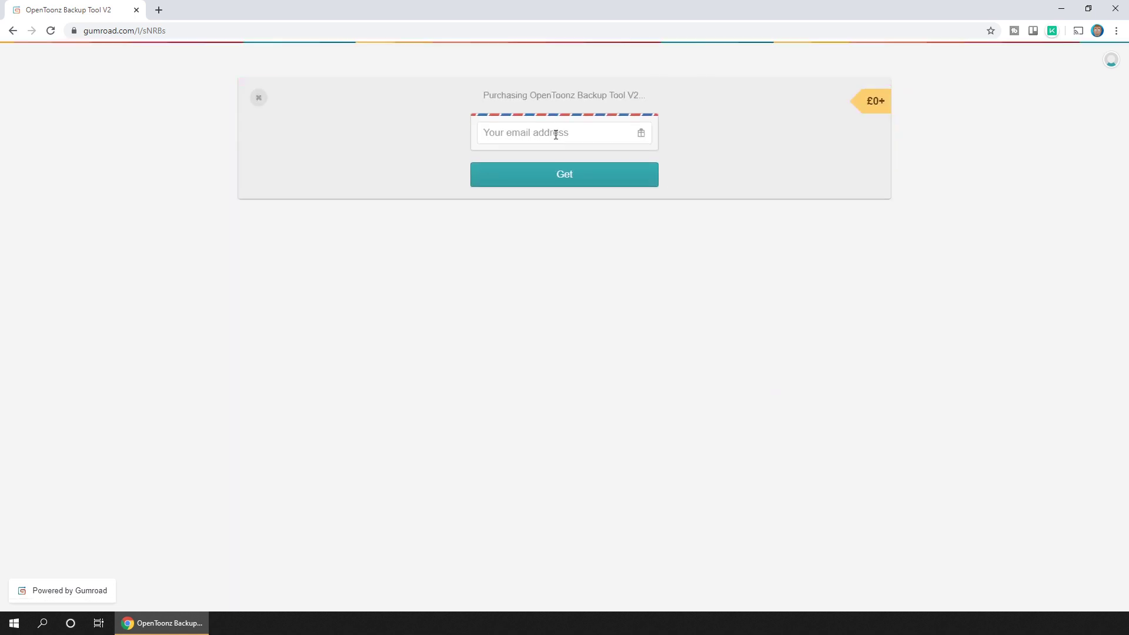
pyautogui.click(555, 134)
pyautogui.click(618, 174)
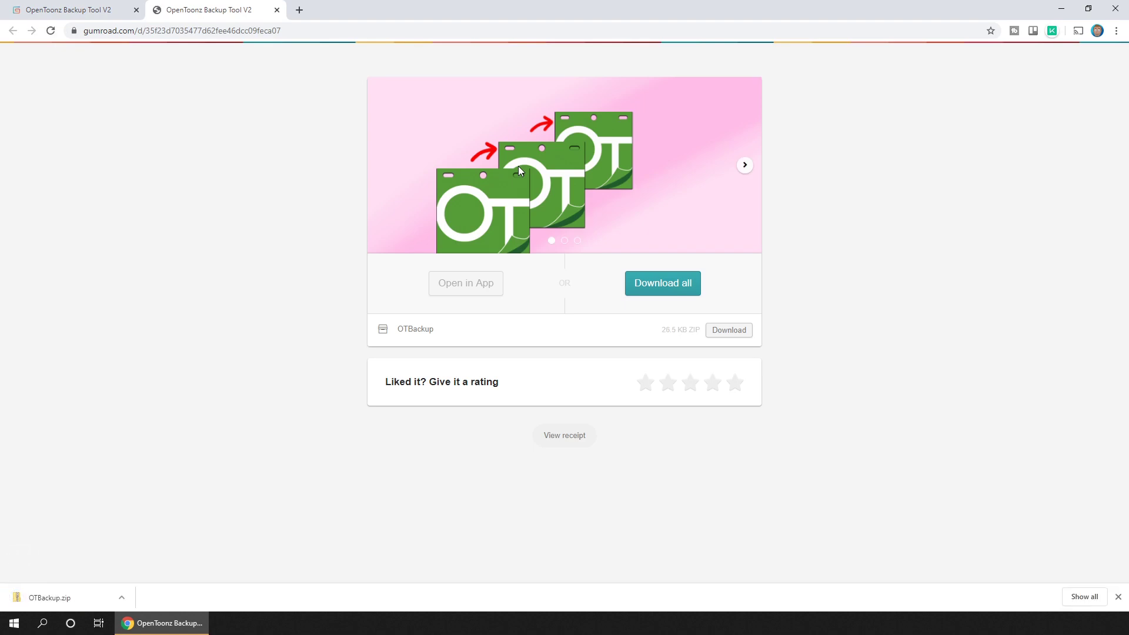
pyautogui.click(121, 597)
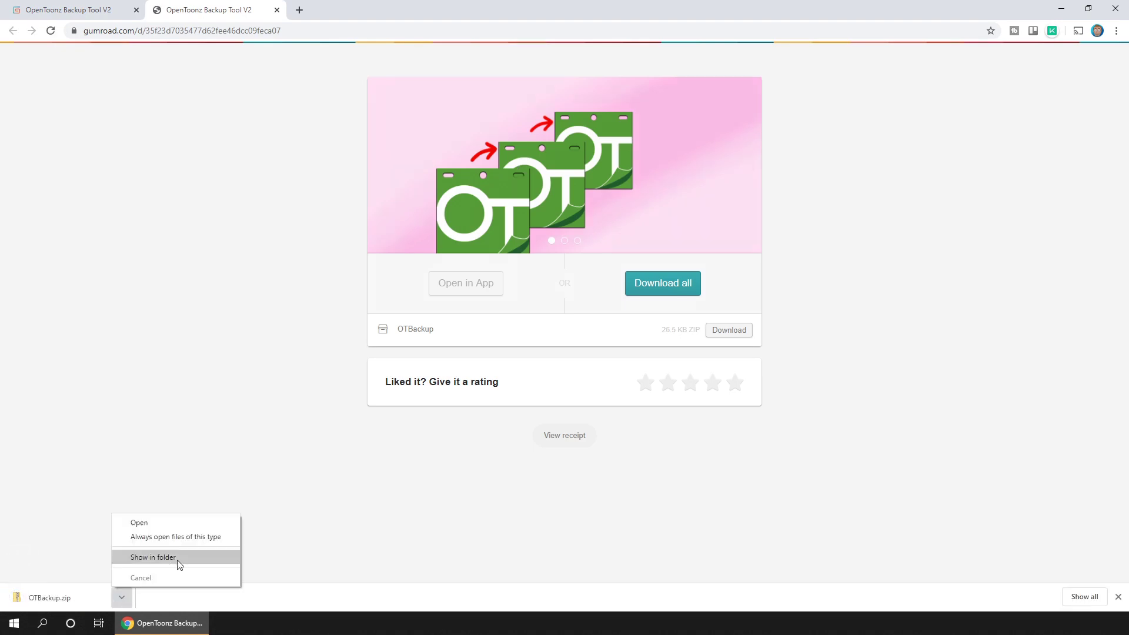
pyautogui.click(176, 557)
# Extract OTBackup.zip into an OTBackup folder in Downloads and open that folder
pyautogui.rightClick(459, 238)
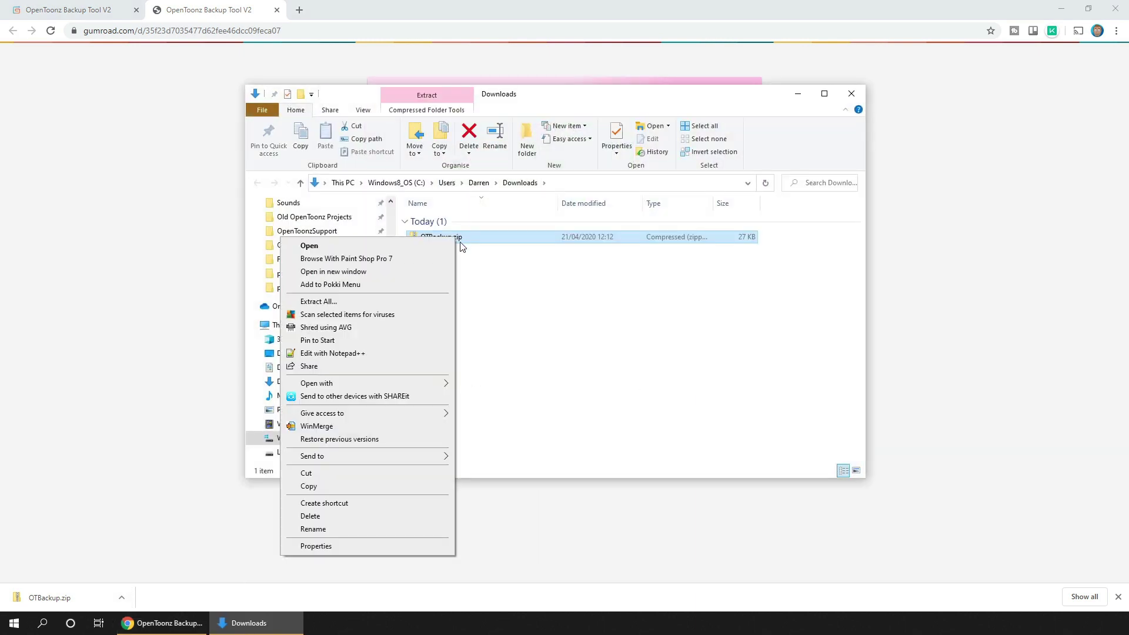
pyautogui.click(401, 309)
pyautogui.moveTo(173, 321); pyautogui.dragTo(562, 273)
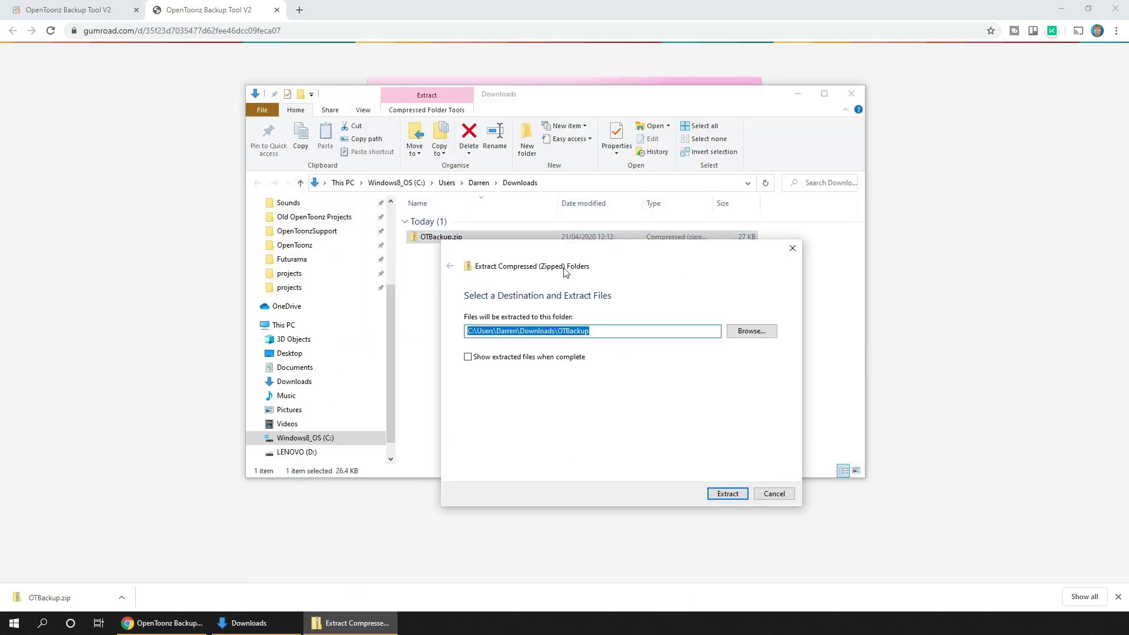
pyautogui.click(732, 496)
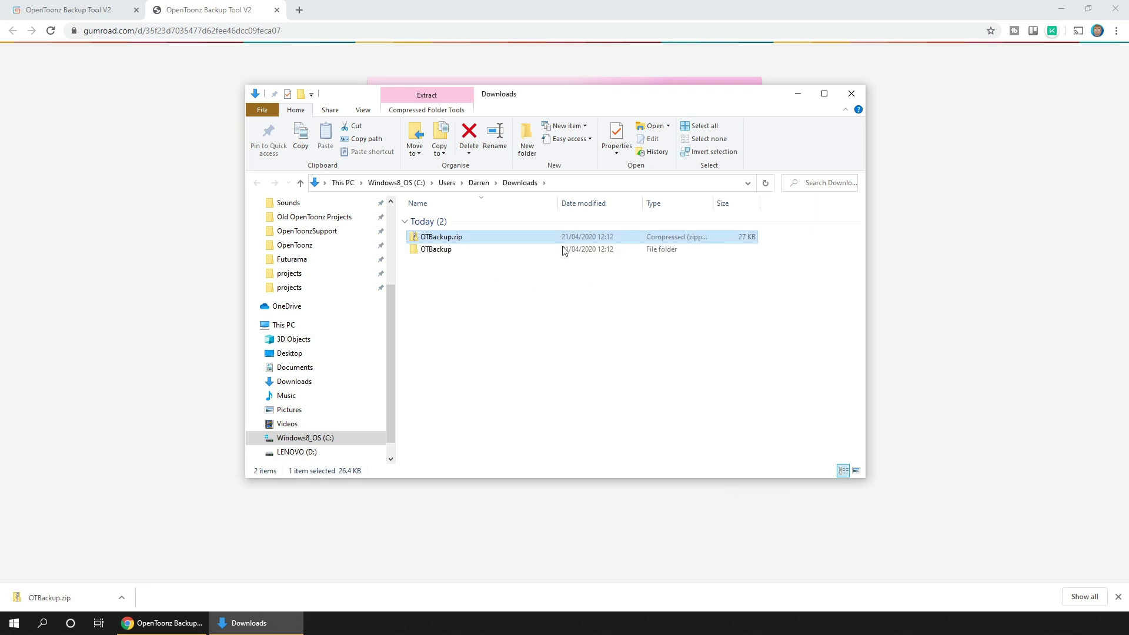
pyautogui.doubleClick(458, 252)
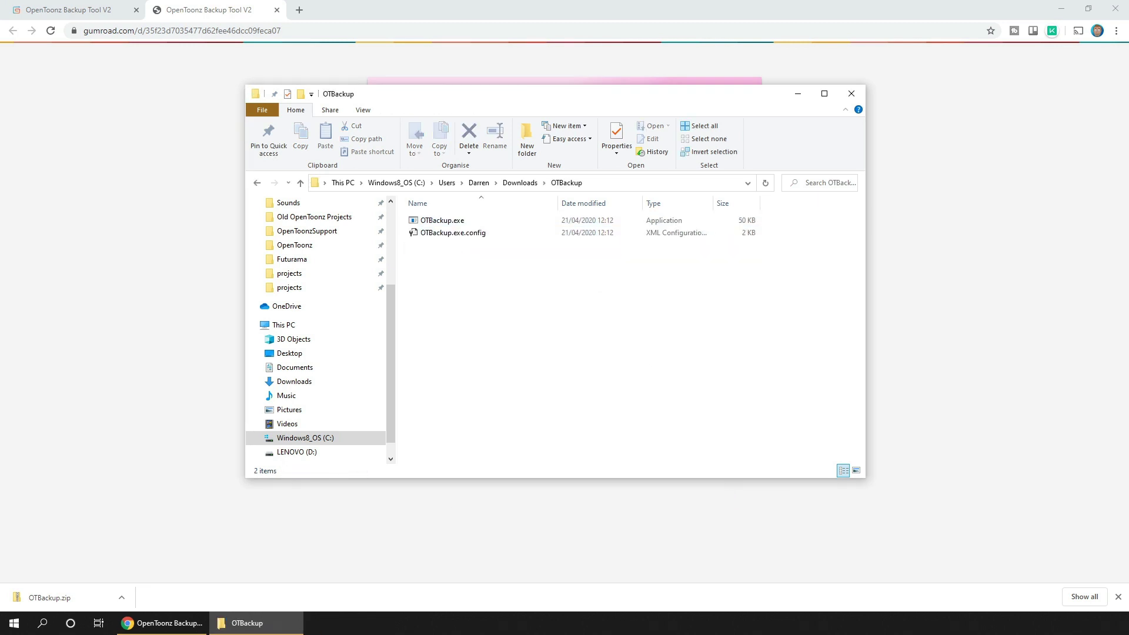
# Run OTBackup.exe, allowing it past the Windows unrecognised-app warning
pyautogui.click(450, 221)
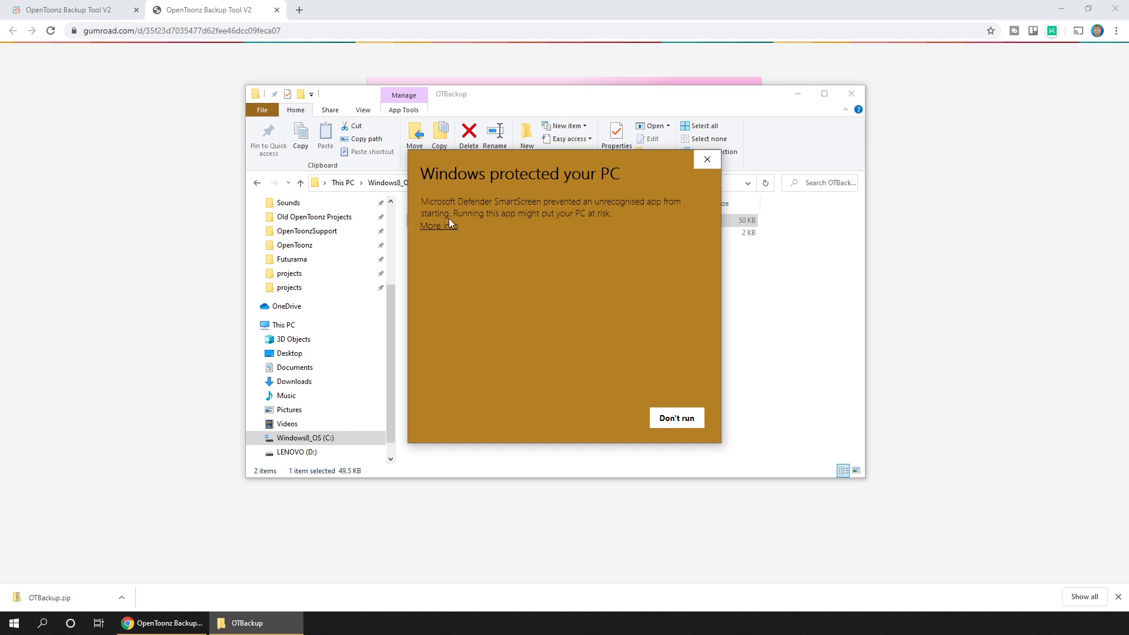
pyautogui.click(448, 227)
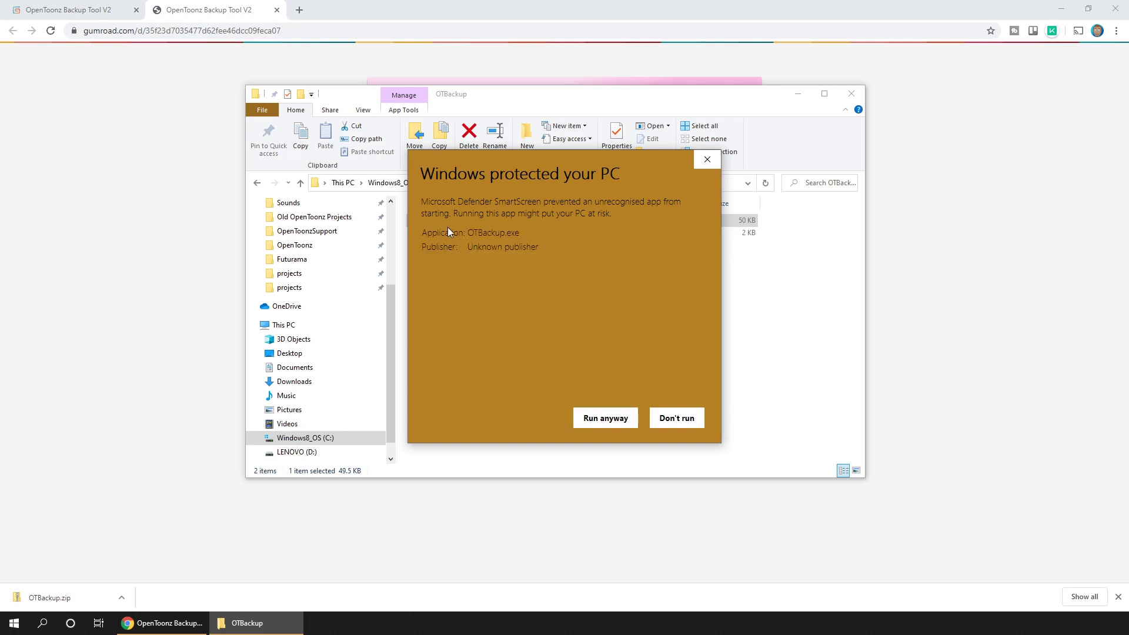
pyautogui.click(614, 420)
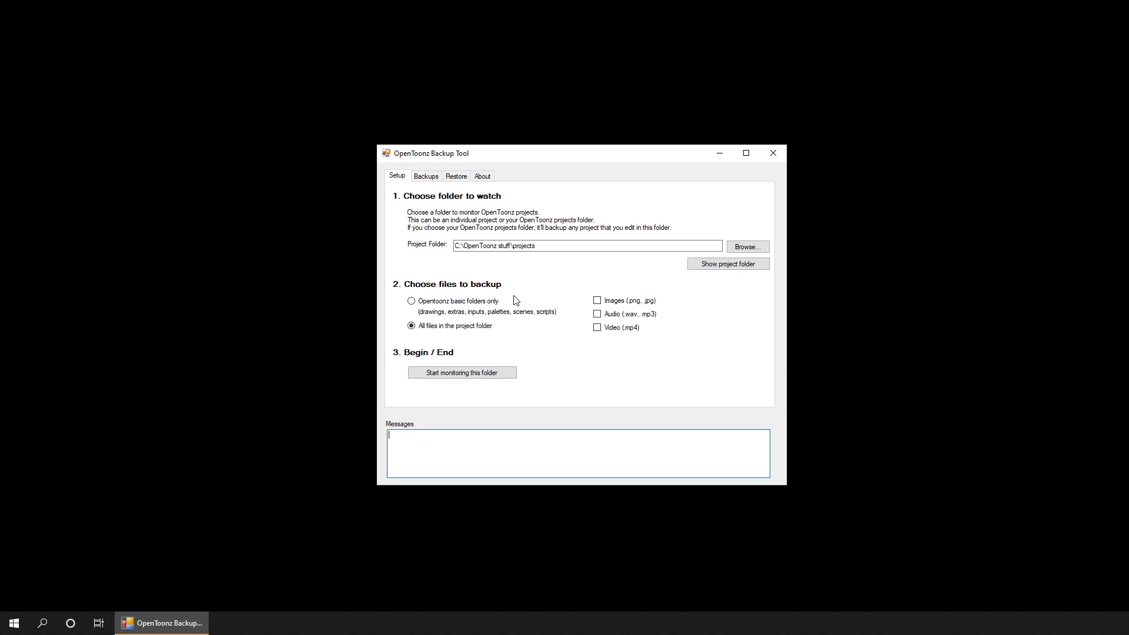
# Monitor C:\OpenToonz stuff\projects for saves, stopping and restarting the monitoring once
pyautogui.click(480, 375)
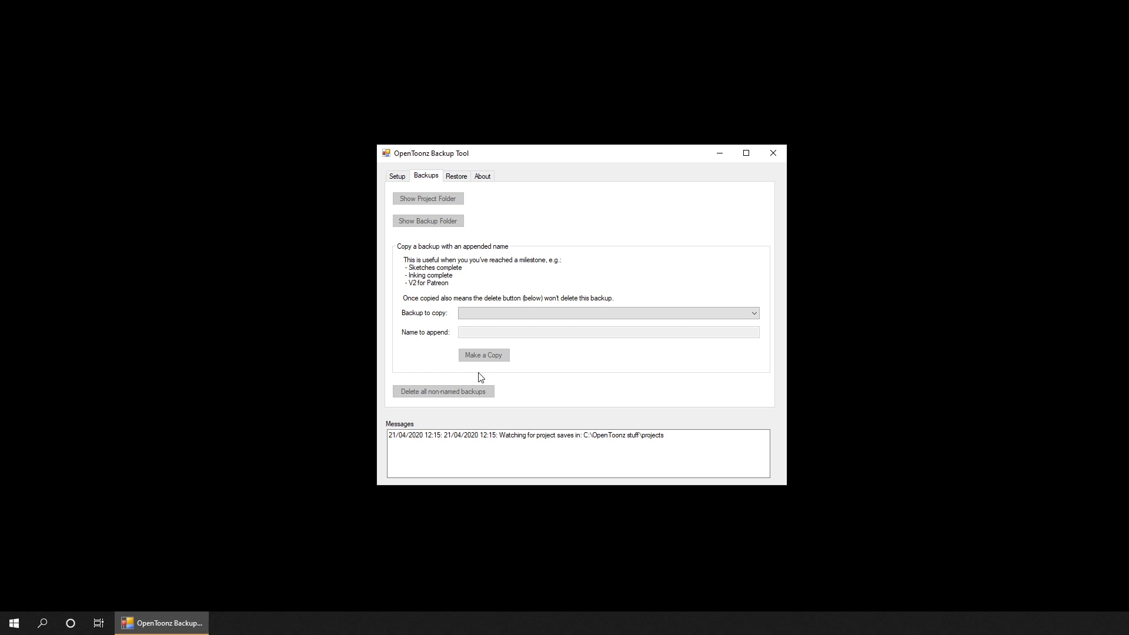
pyautogui.click(397, 178)
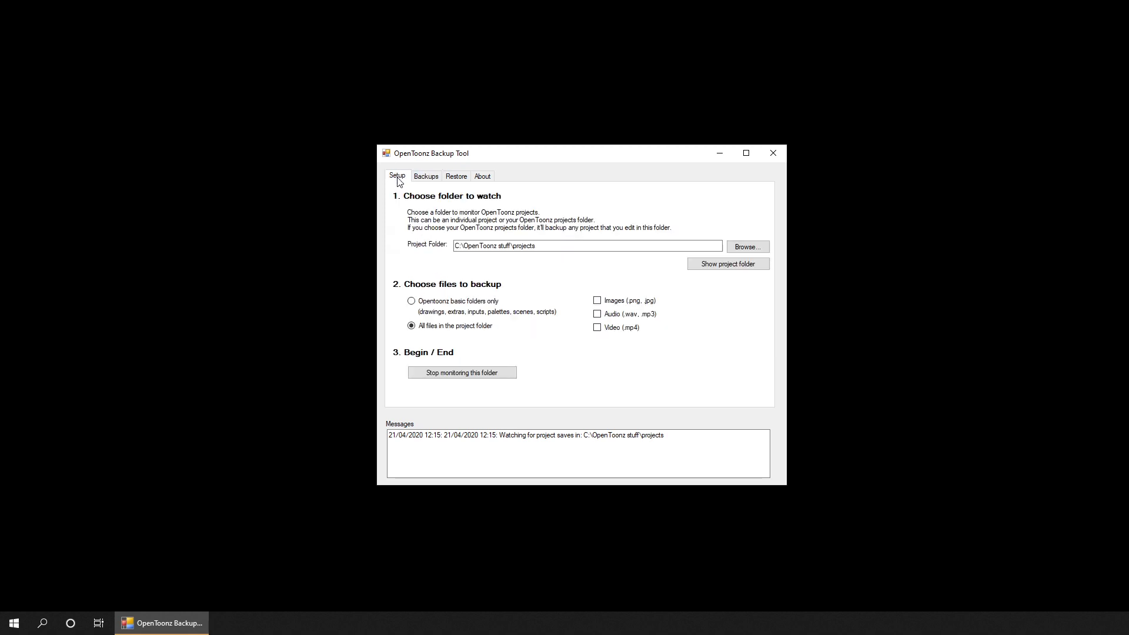
pyautogui.click(474, 370)
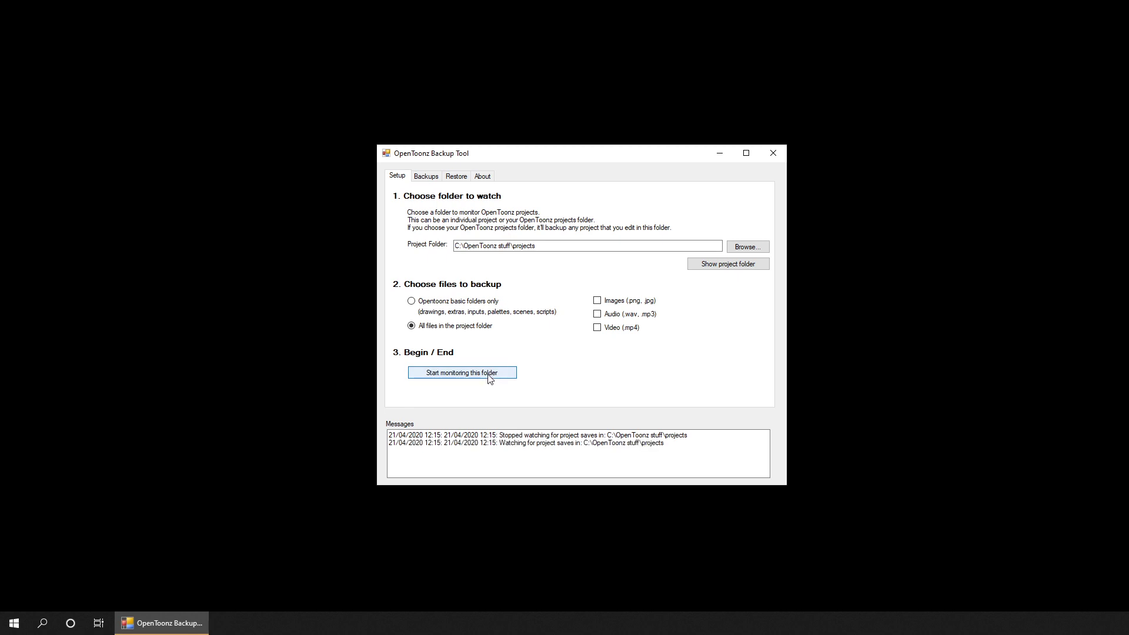
pyautogui.click(486, 372)
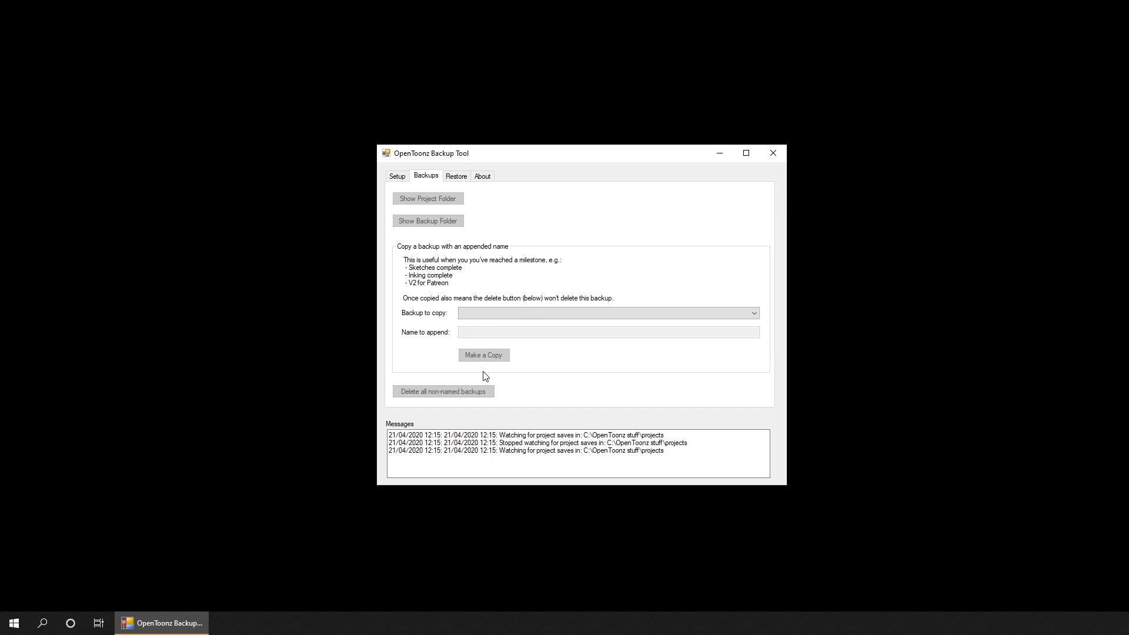
# Move the Backup Tool aside and save the Demo scene in OpenToonz, creating backup Demo_V0001
pyautogui.moveTo(631, 150); pyautogui.dragTo(257, 271)
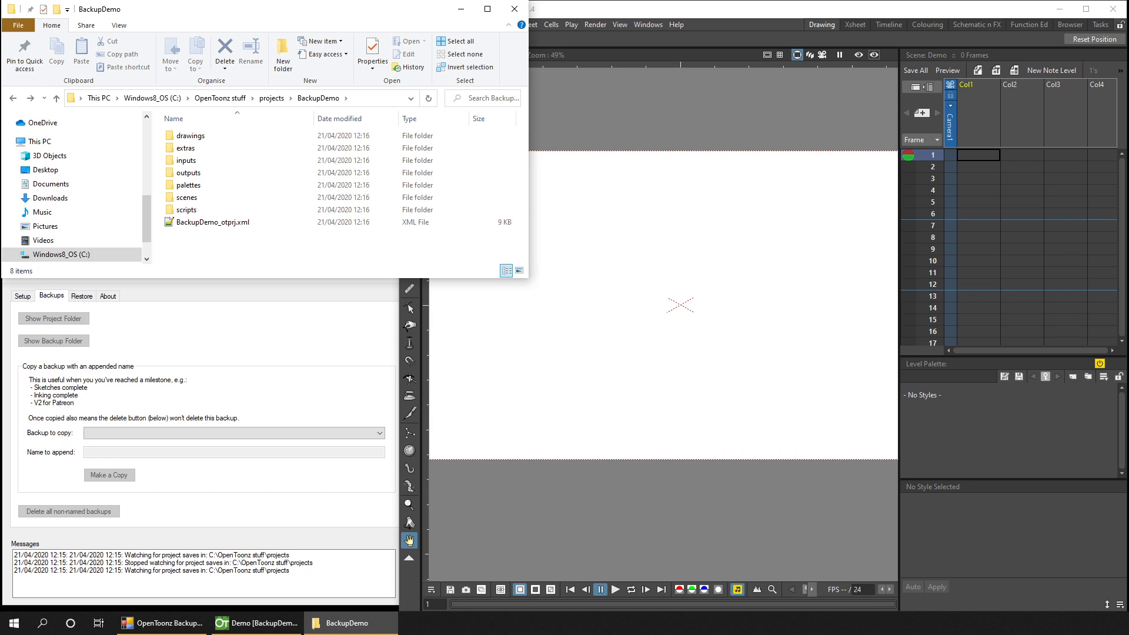
pyautogui.click(611, 11)
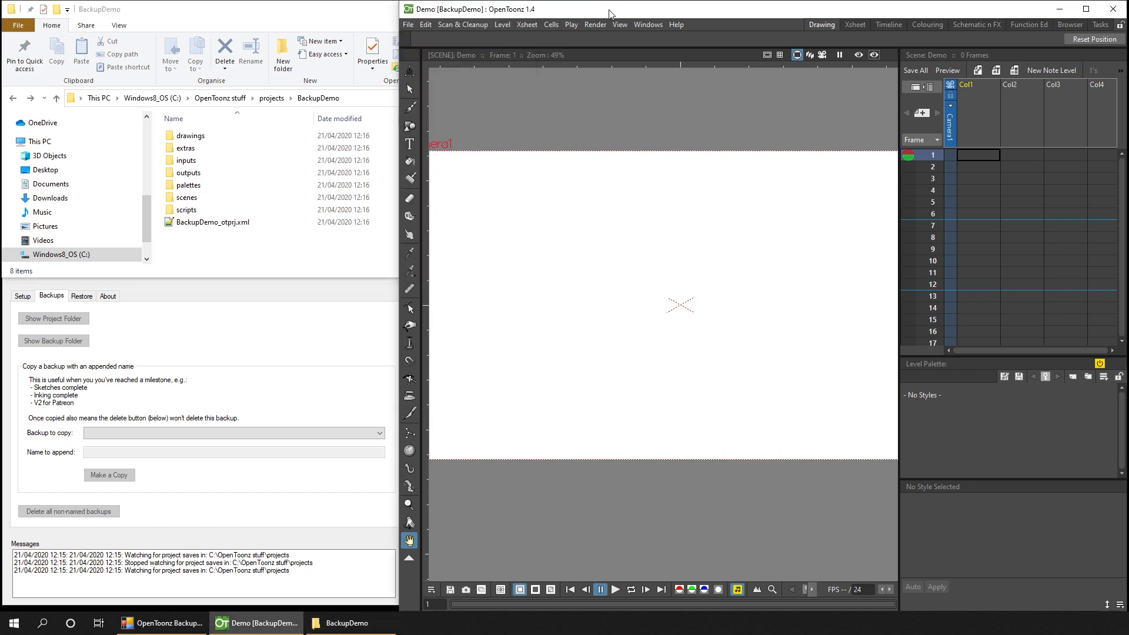
pyautogui.click(408, 24)
pyautogui.click(475, 76)
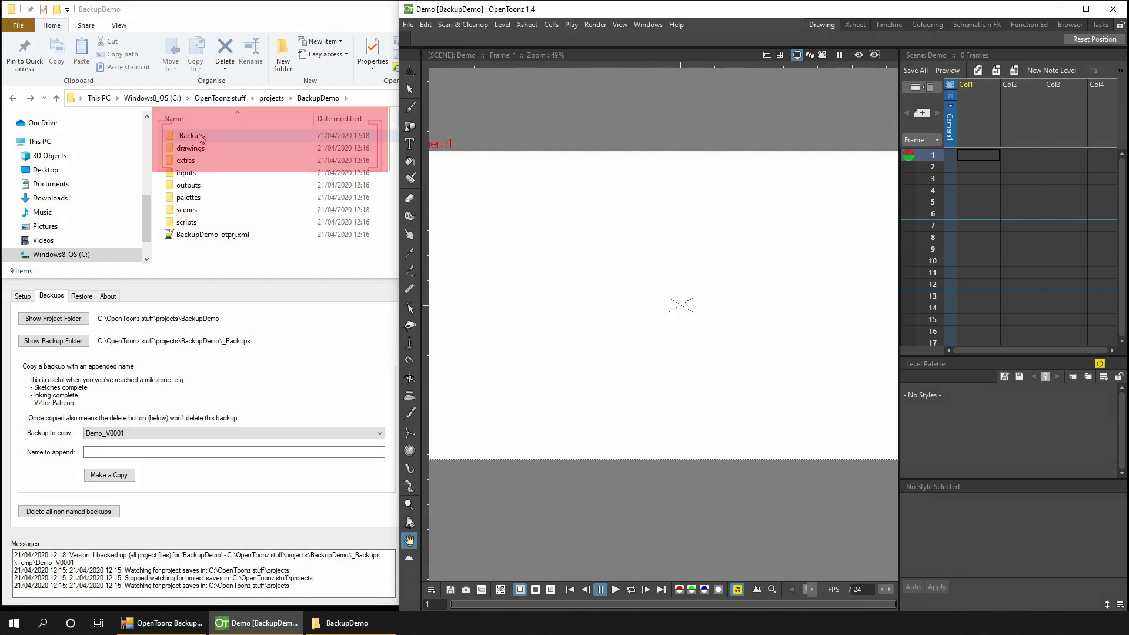
# Open _Backups, select Demo_V0001.OTBackup, and drill into Temp > Demo_V0001 to view its files
pyautogui.doubleClick(199, 137)
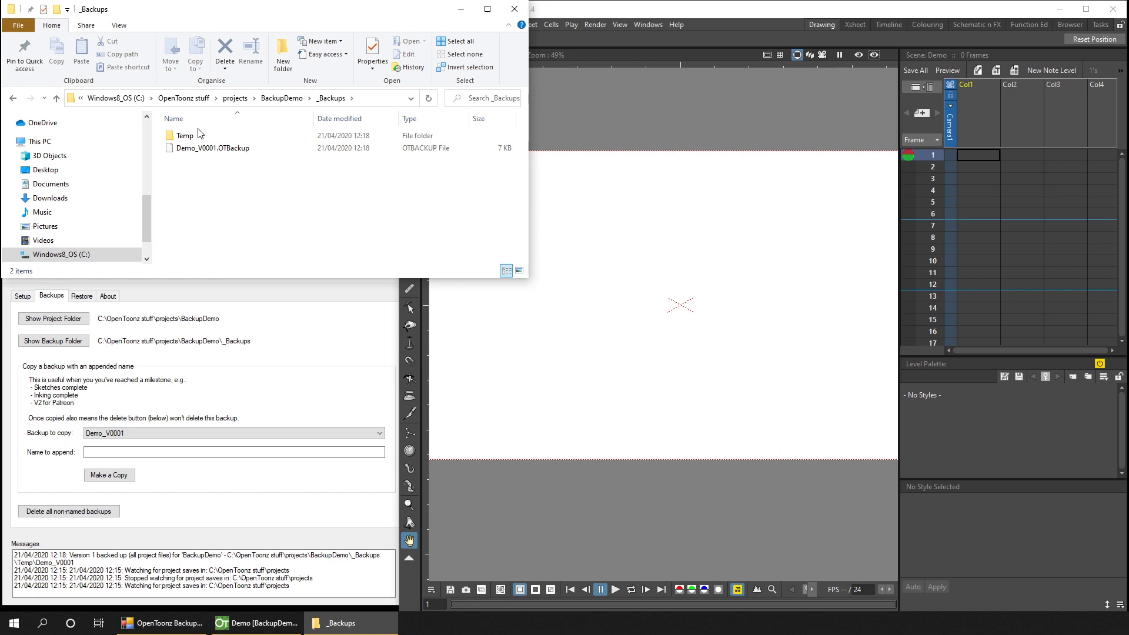
pyautogui.click(236, 149)
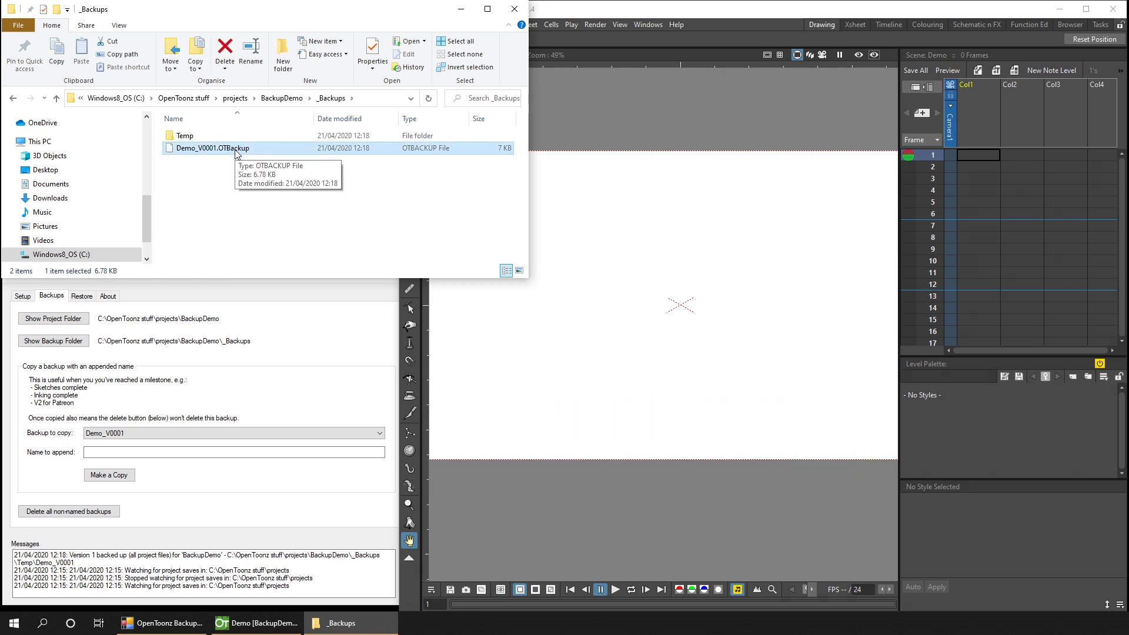
pyautogui.doubleClick(185, 137)
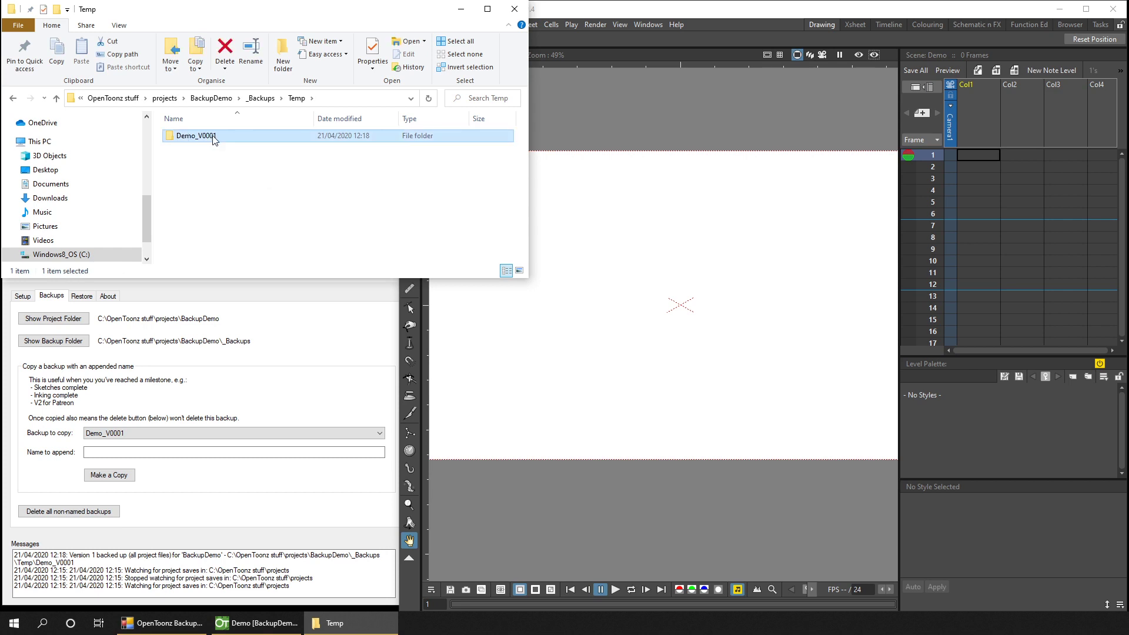
pyautogui.doubleClick(197, 136)
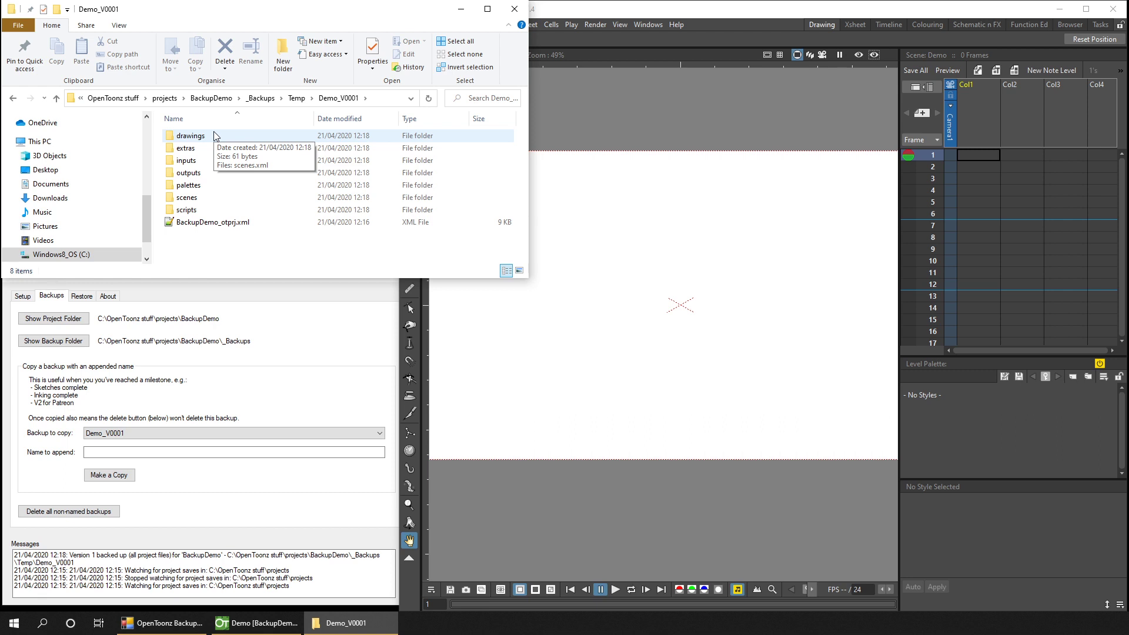
# Navigate back up to the _Backups folder and show the Backup Tool's Setup page
pyautogui.click(297, 98)
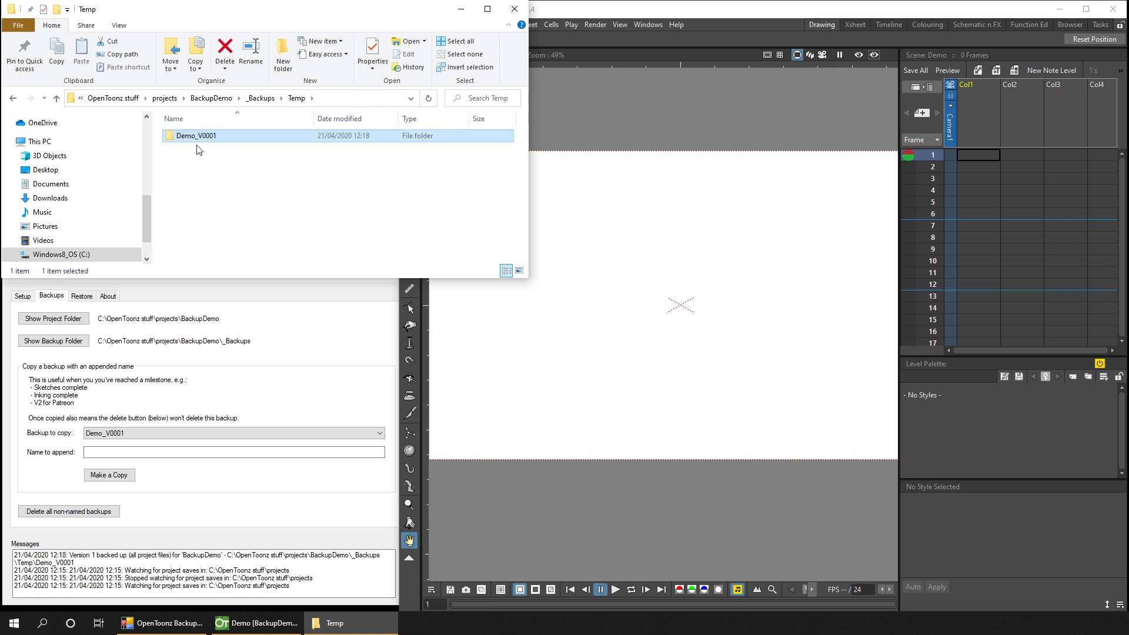
pyautogui.click(263, 98)
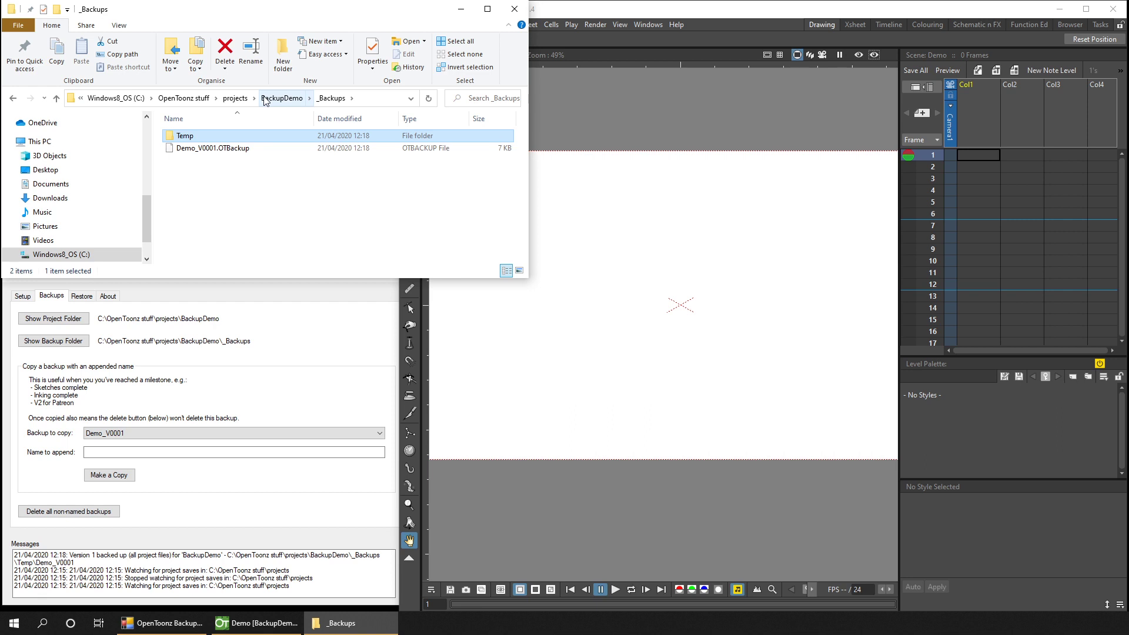
pyautogui.click(24, 296)
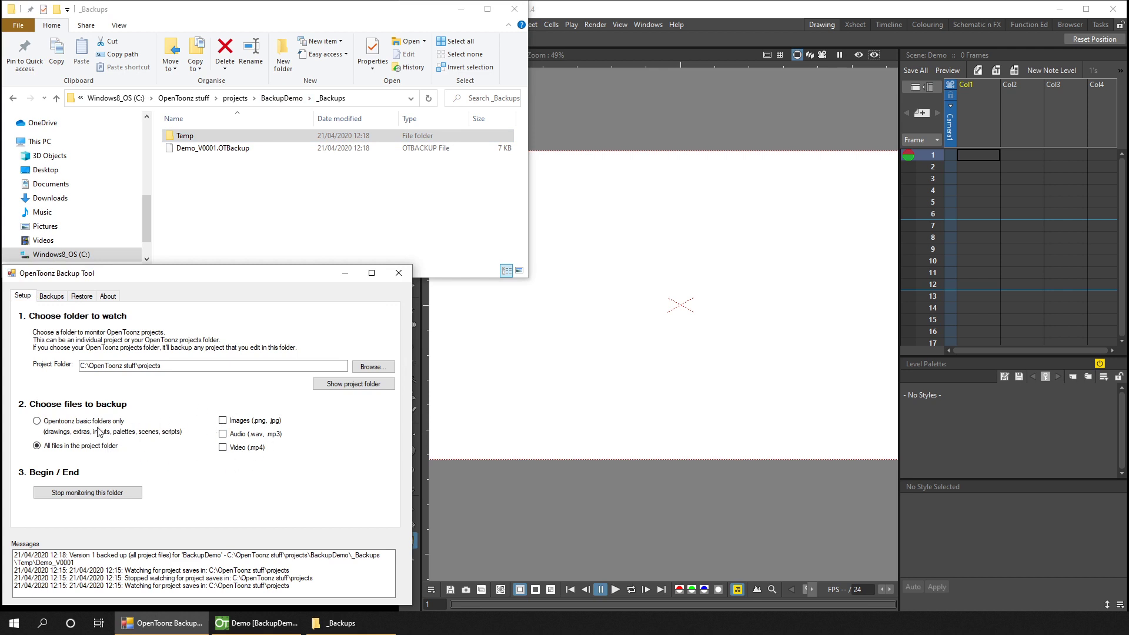
# Switch the Backup Tool to its Backups tab, checking Demo_V0001.OTBackup in Explorer along the way
pyautogui.click(53, 297)
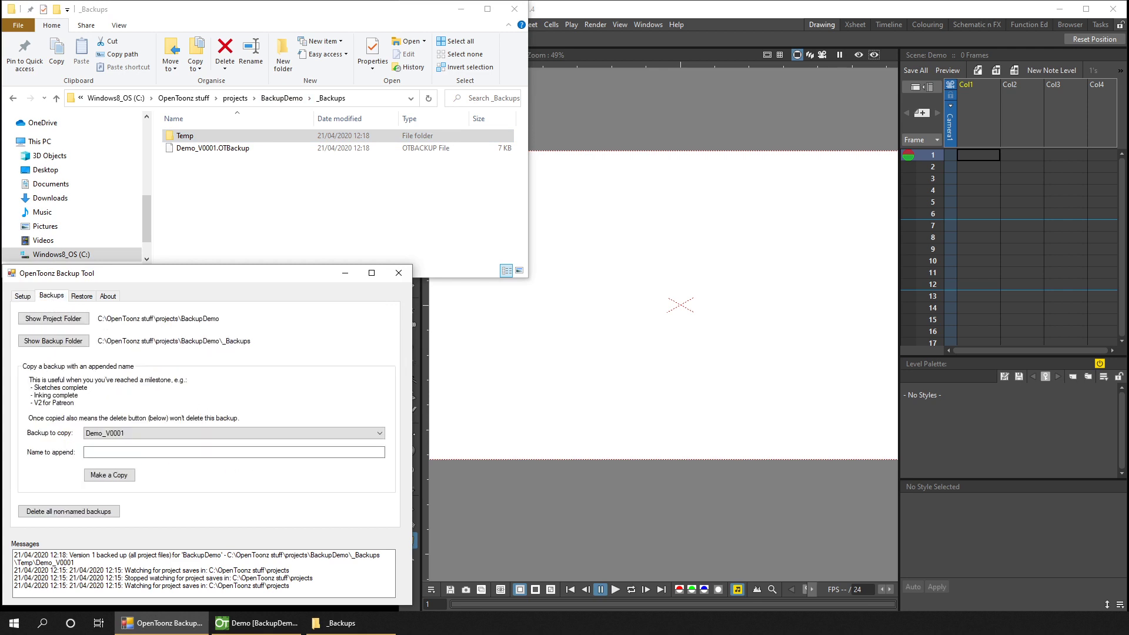
pyautogui.click(233, 149)
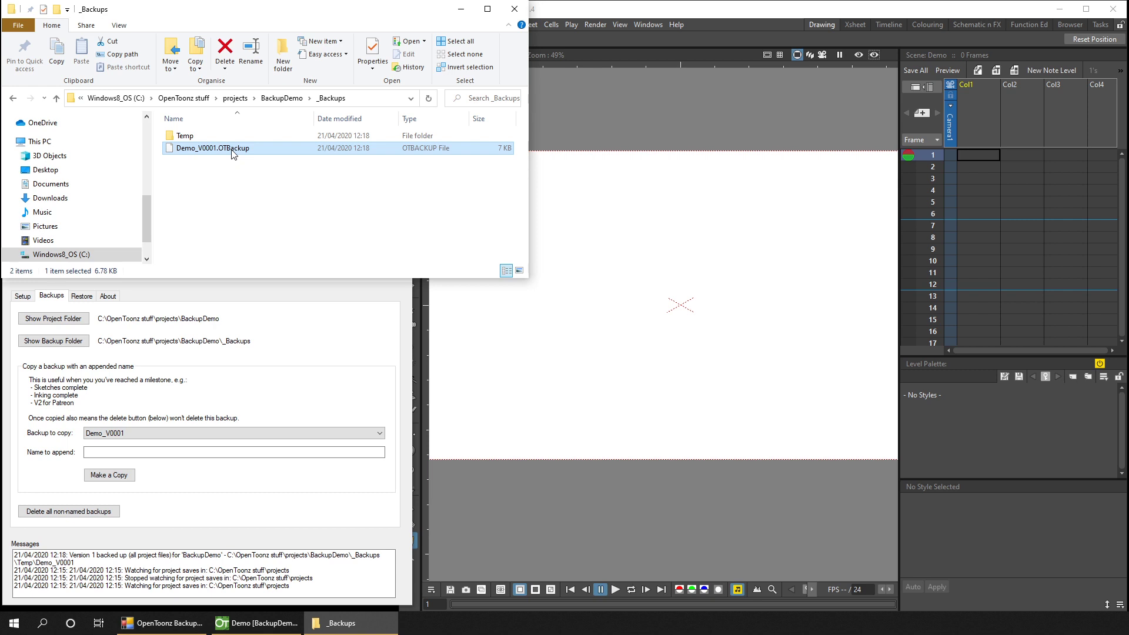
pyautogui.click(312, 341)
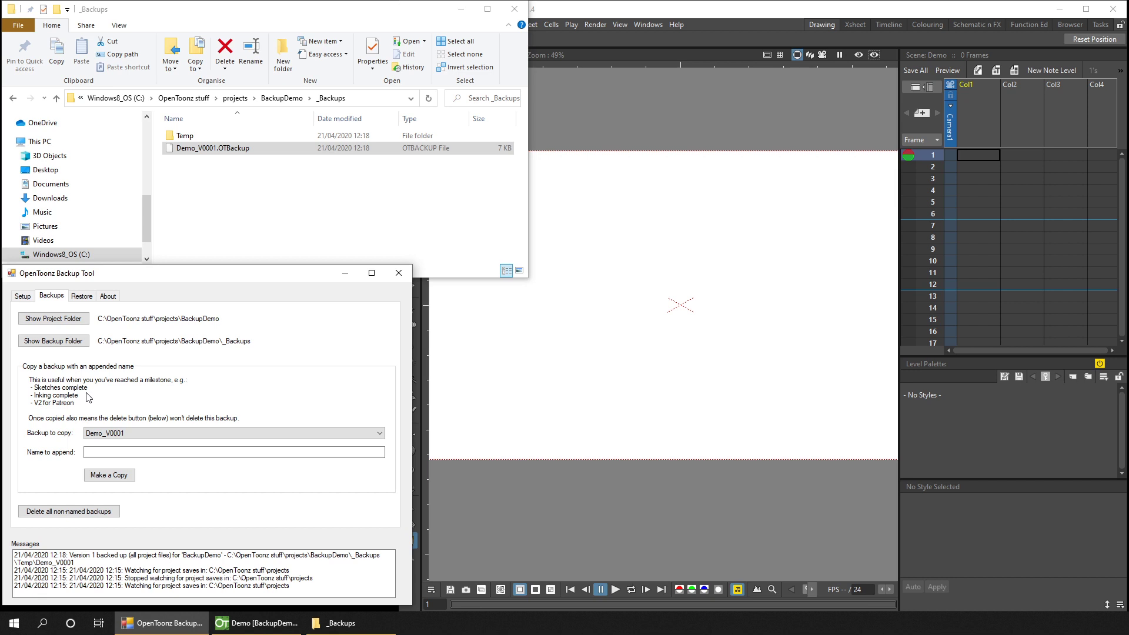
# Make a copy of Demo_V0001 with 'New project' appended to its name
pyautogui.click(294, 434)
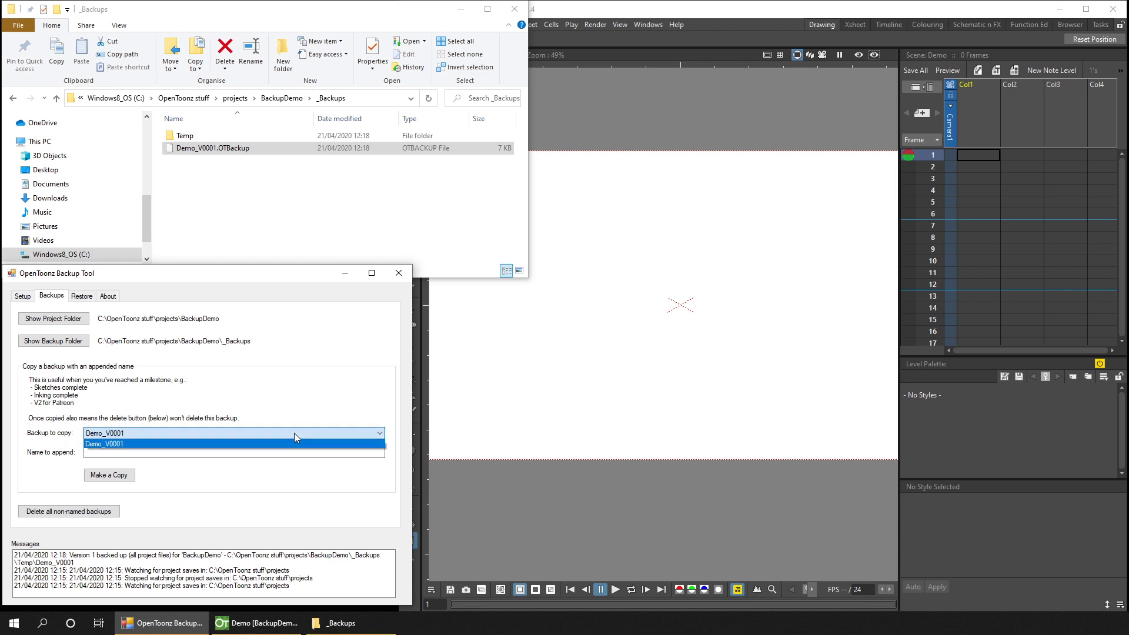
pyautogui.click(292, 434)
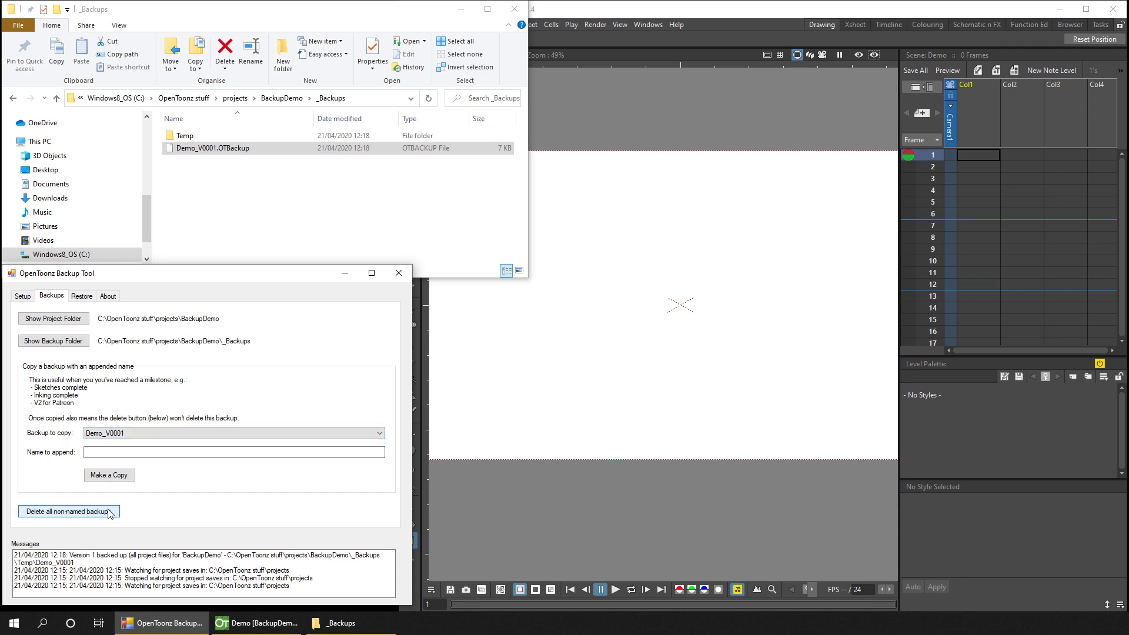
pyautogui.click(162, 456)
pyautogui.write('New project')
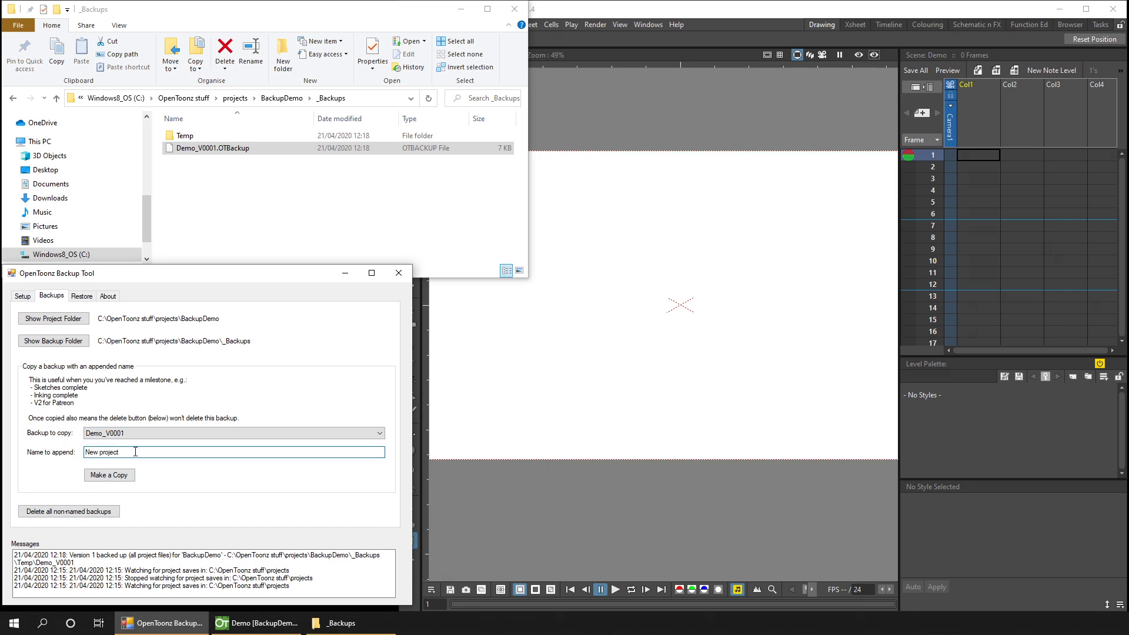
pyautogui.click(123, 475)
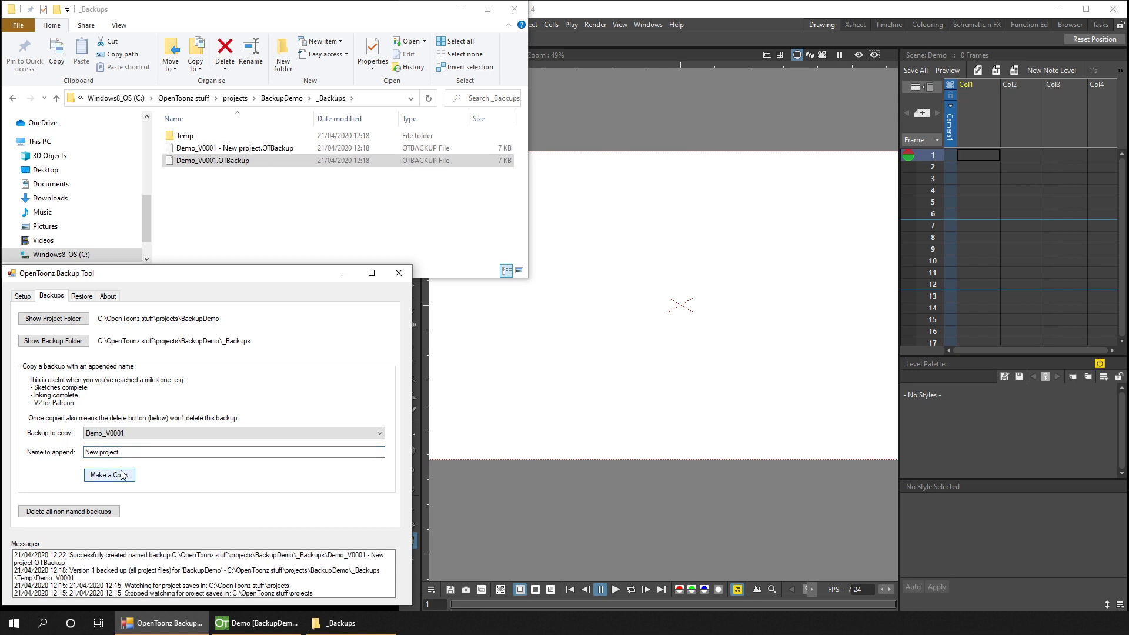
# Compare the named and unnamed Demo_V0001 files, then delete all non-named backups
pyautogui.click(270, 150)
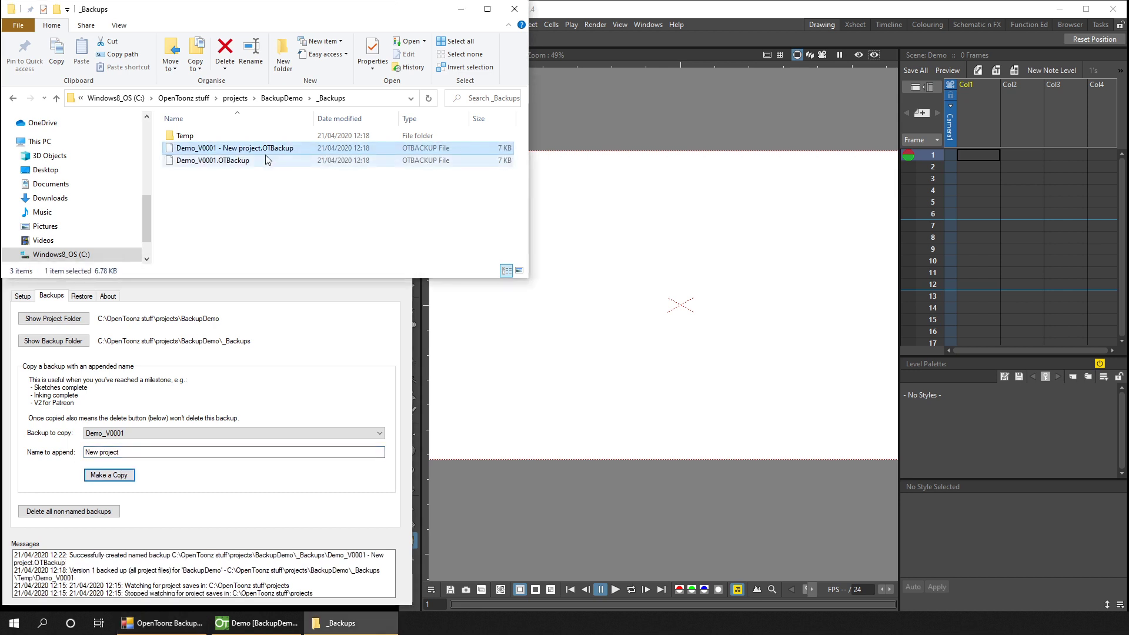
pyautogui.click(231, 164)
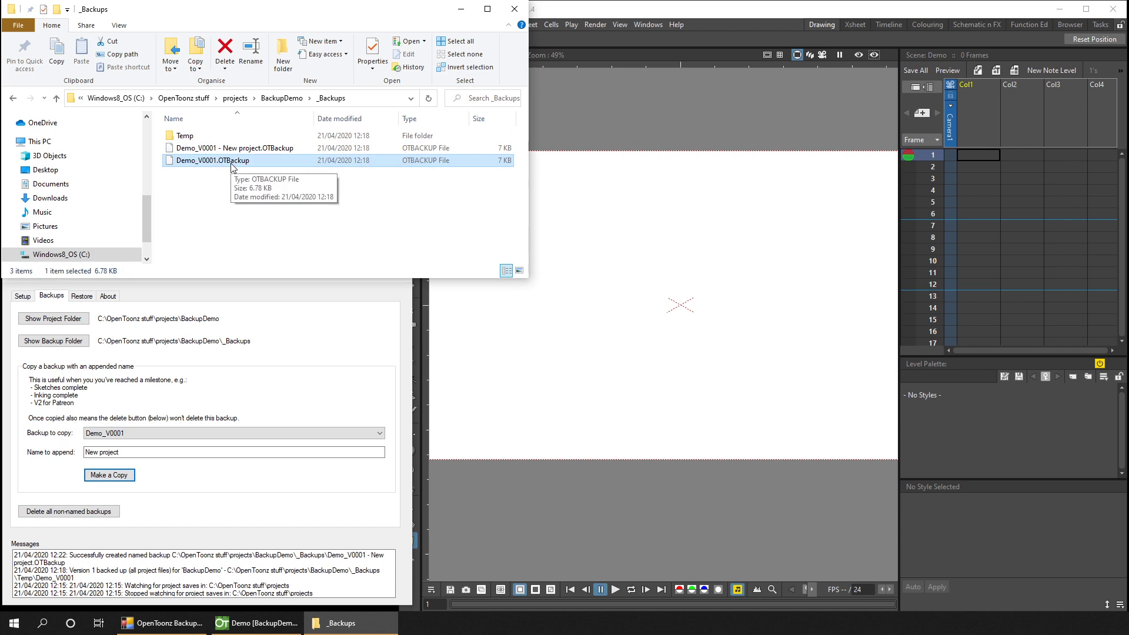
pyautogui.click(96, 515)
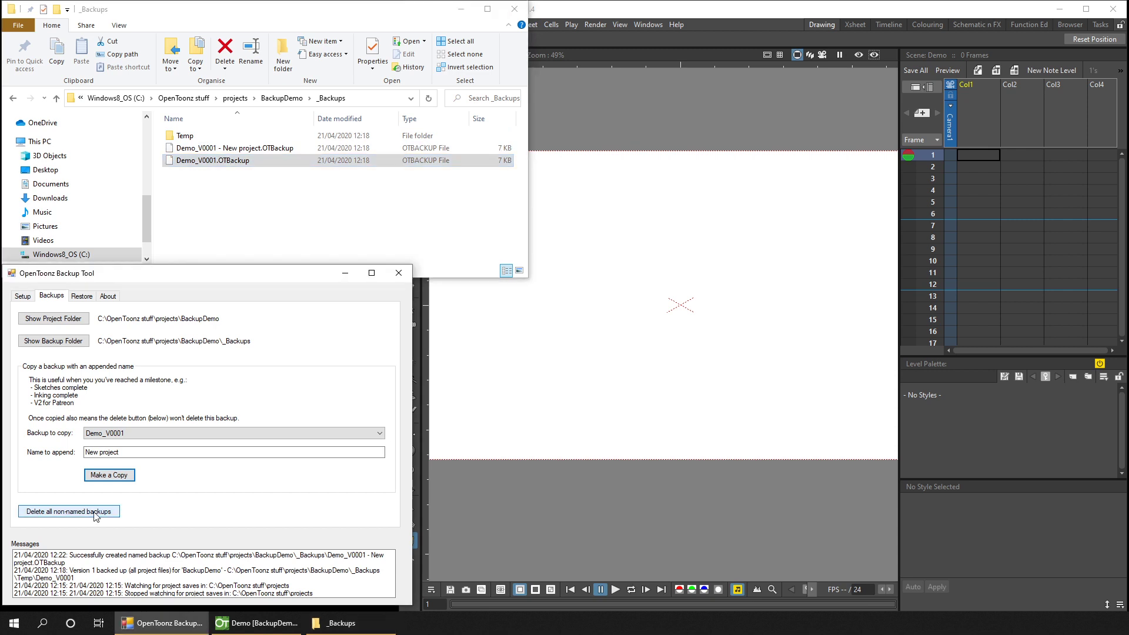
pyautogui.click(95, 516)
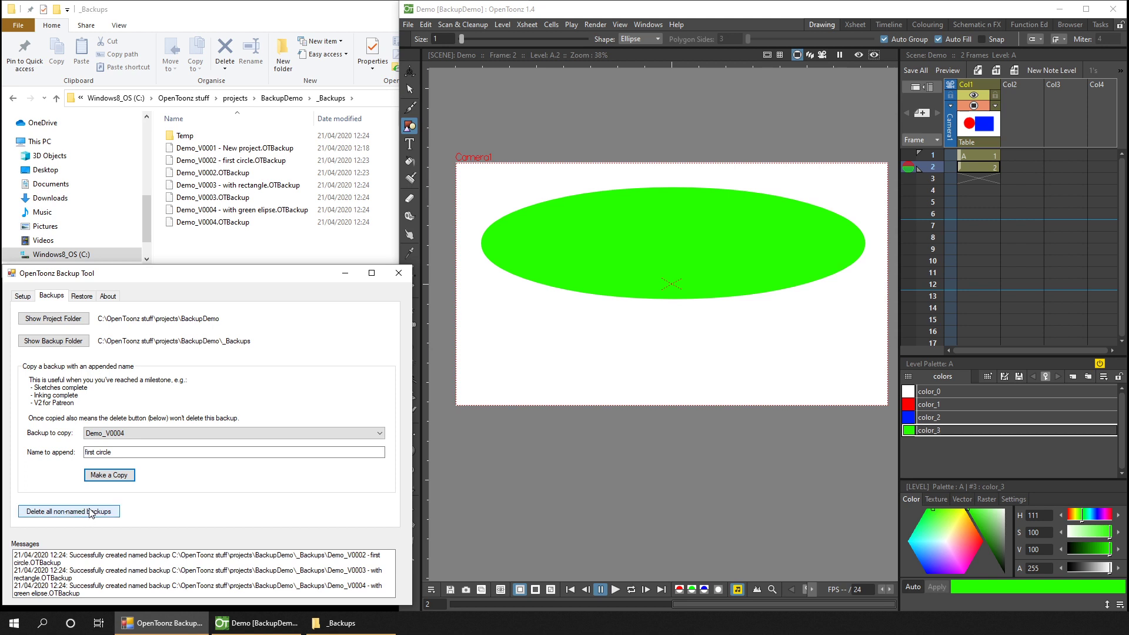
# Delete the remaining unnamed backups, keep Demo_V0004 - with green ellipse selected, clear the name field, and open Restore
pyautogui.click(90, 513)
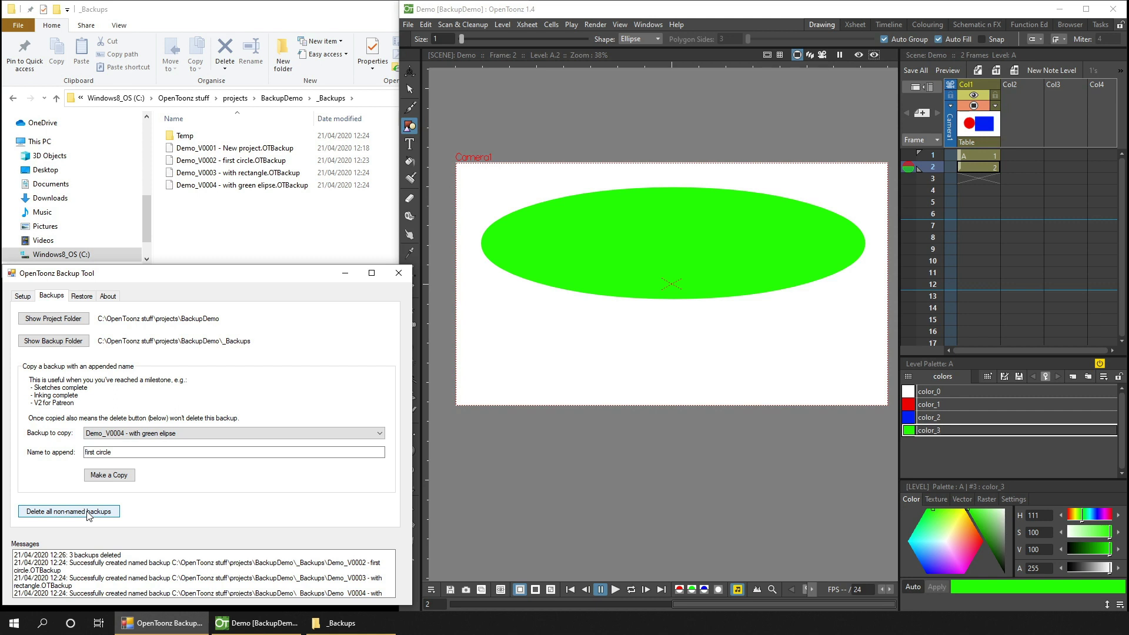
pyautogui.click(233, 434)
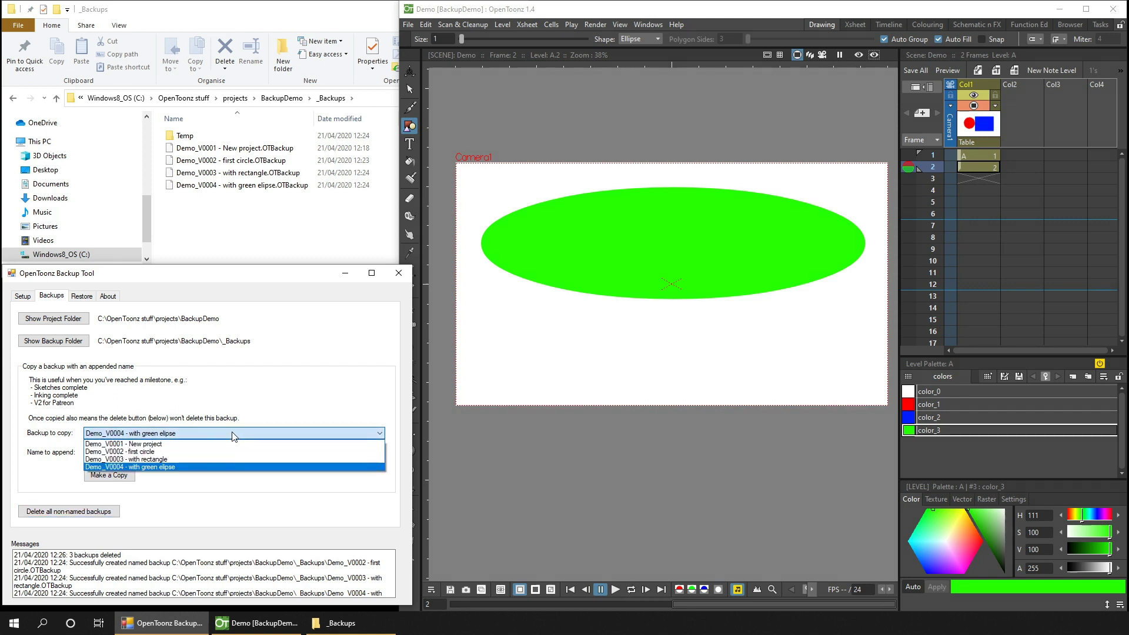
pyautogui.click(229, 434)
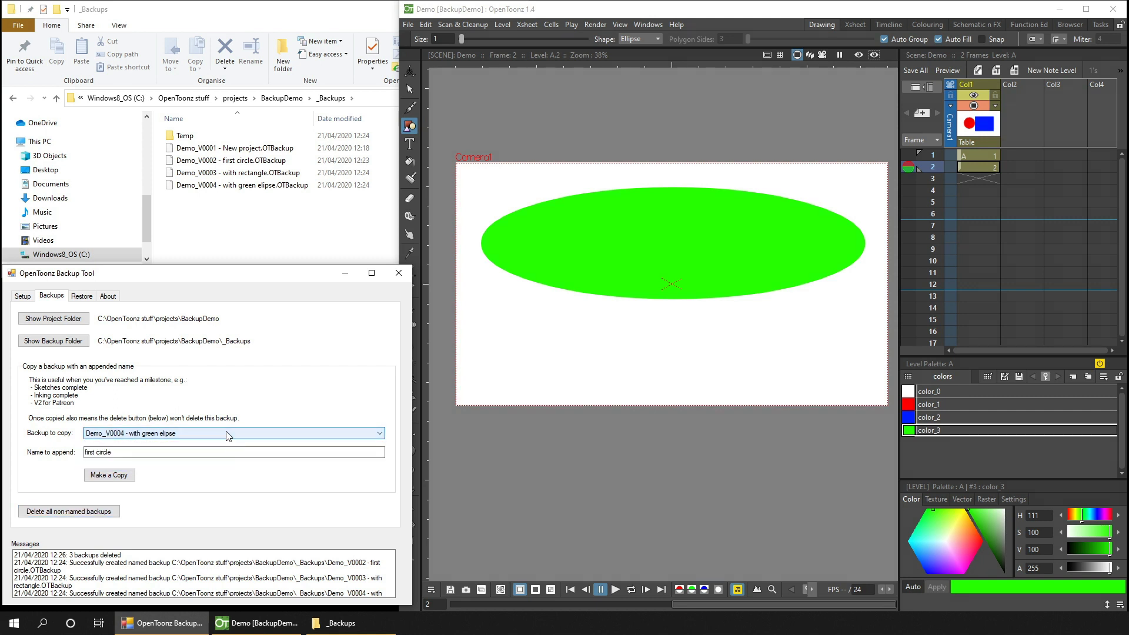
pyautogui.press('Tab')
pyautogui.press('BackSpace')
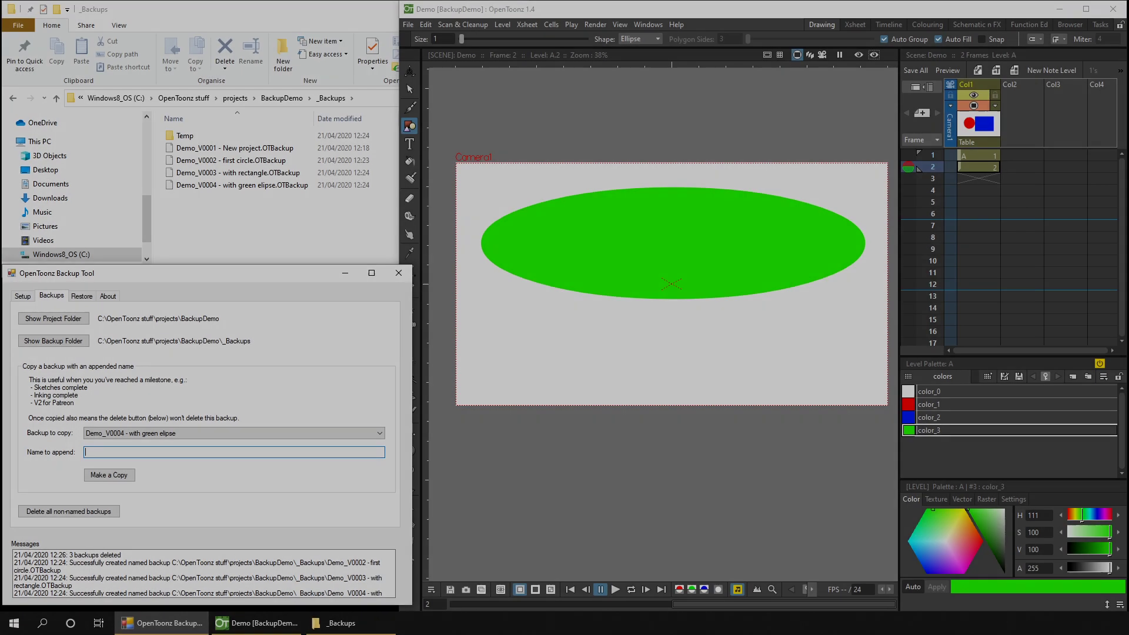
pyautogui.click(81, 297)
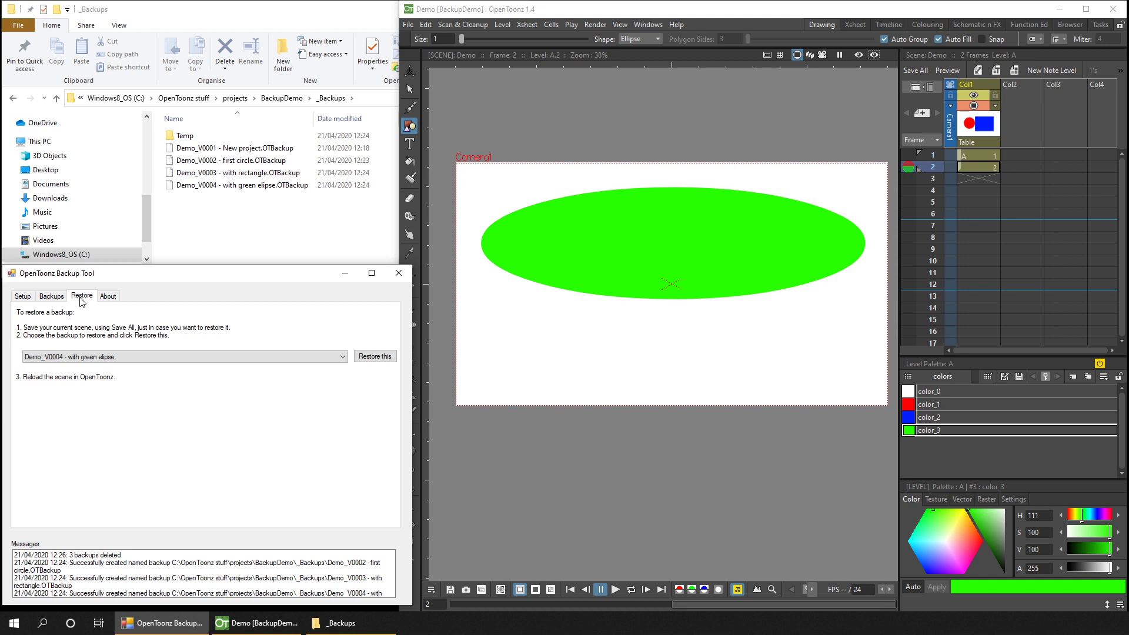
# Restore the backup 'Demo_V0002 - first circle' in the Backup Tool
pyautogui.click(121, 356)
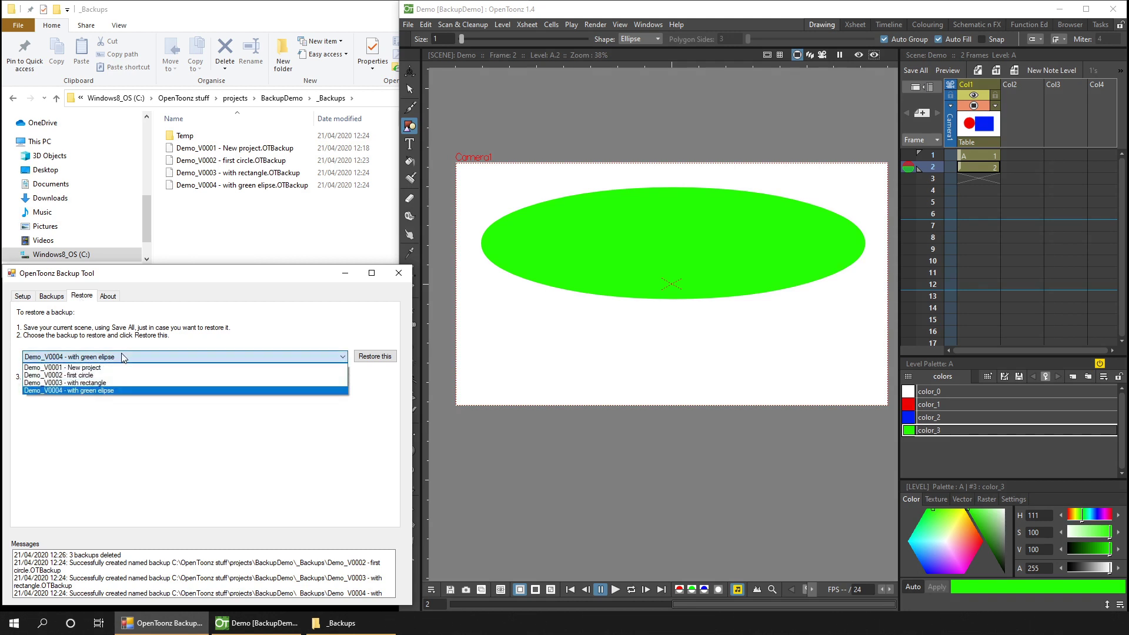
pyautogui.click(100, 375)
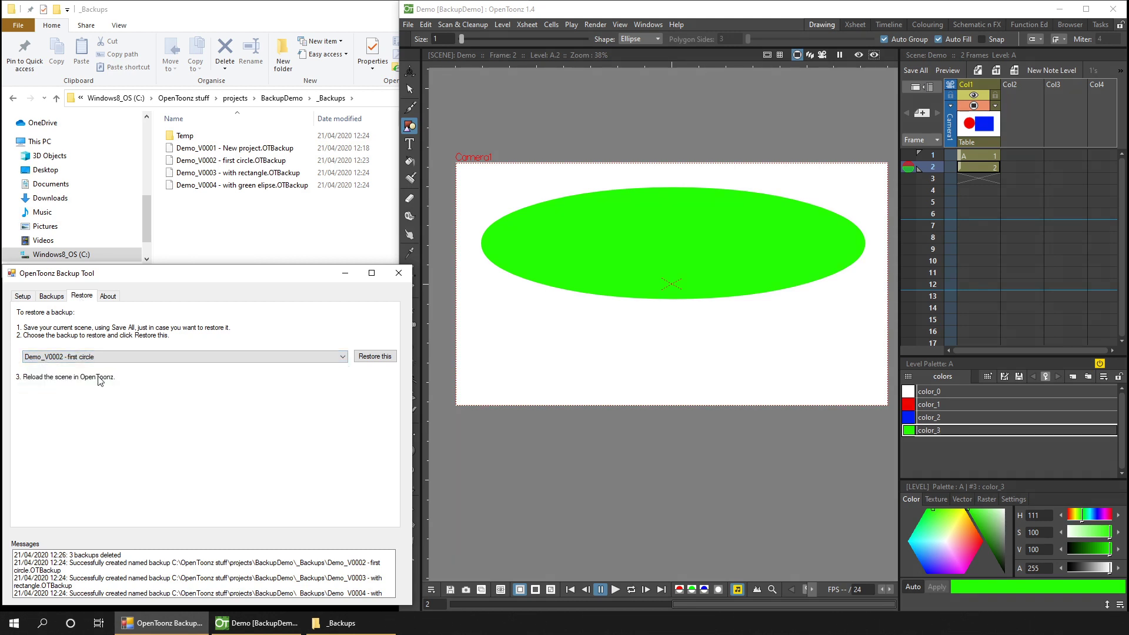
pyautogui.click(374, 360)
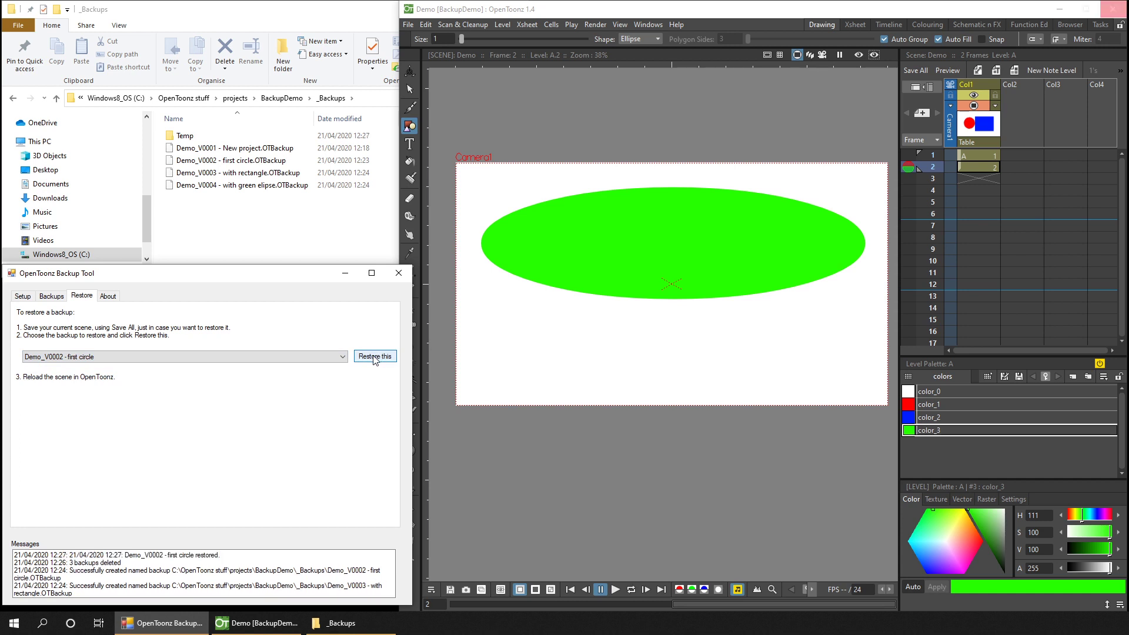
# Reload Demo.tnz from Open Recent Scene File to show the red circle
pyautogui.click(407, 25)
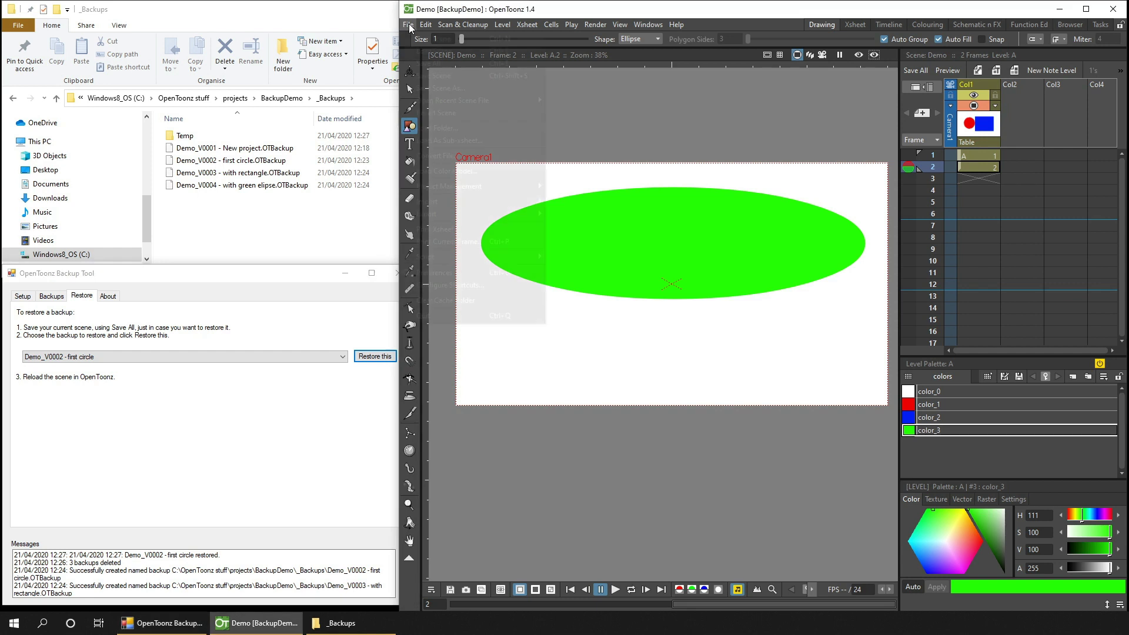
pyautogui.moveTo(461, 100)
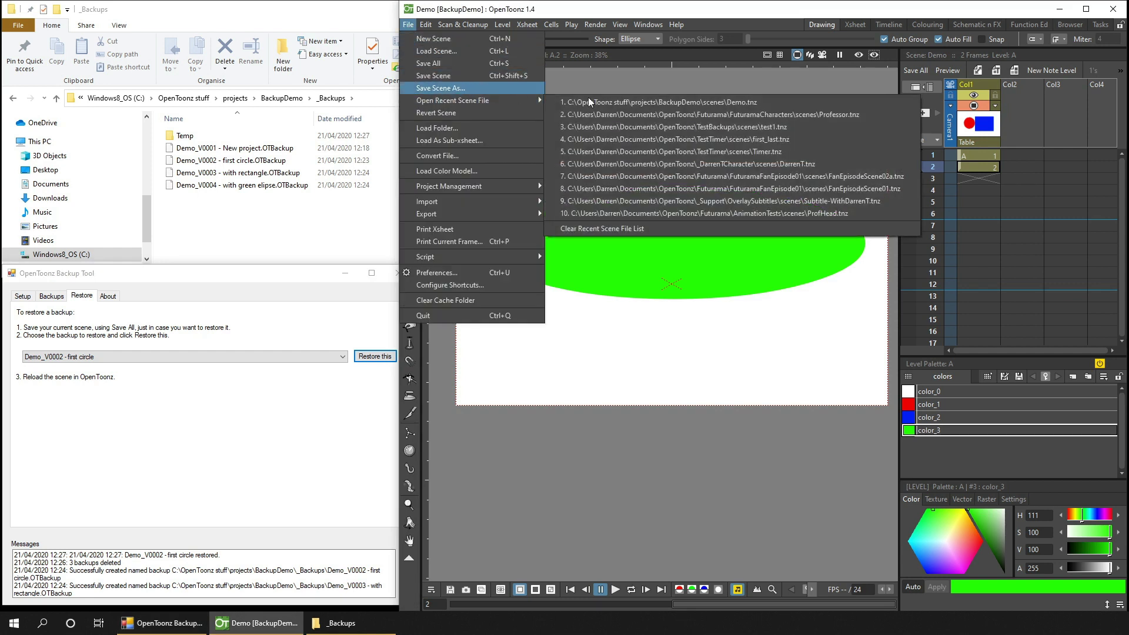
pyautogui.click(671, 102)
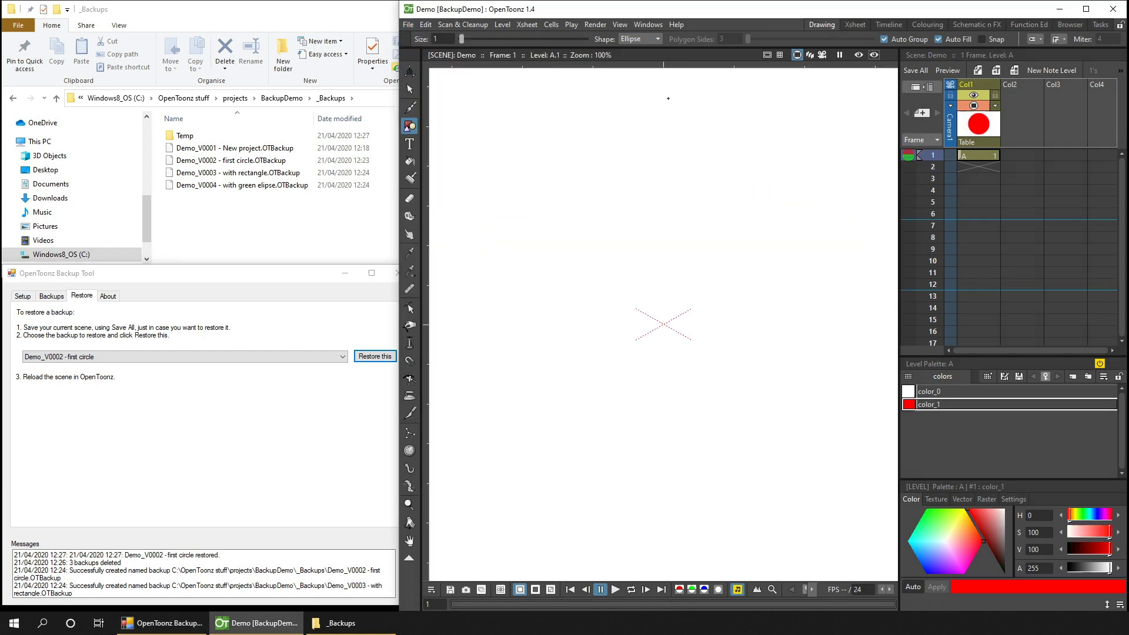
pyautogui.scroll(-5, 667, 250)
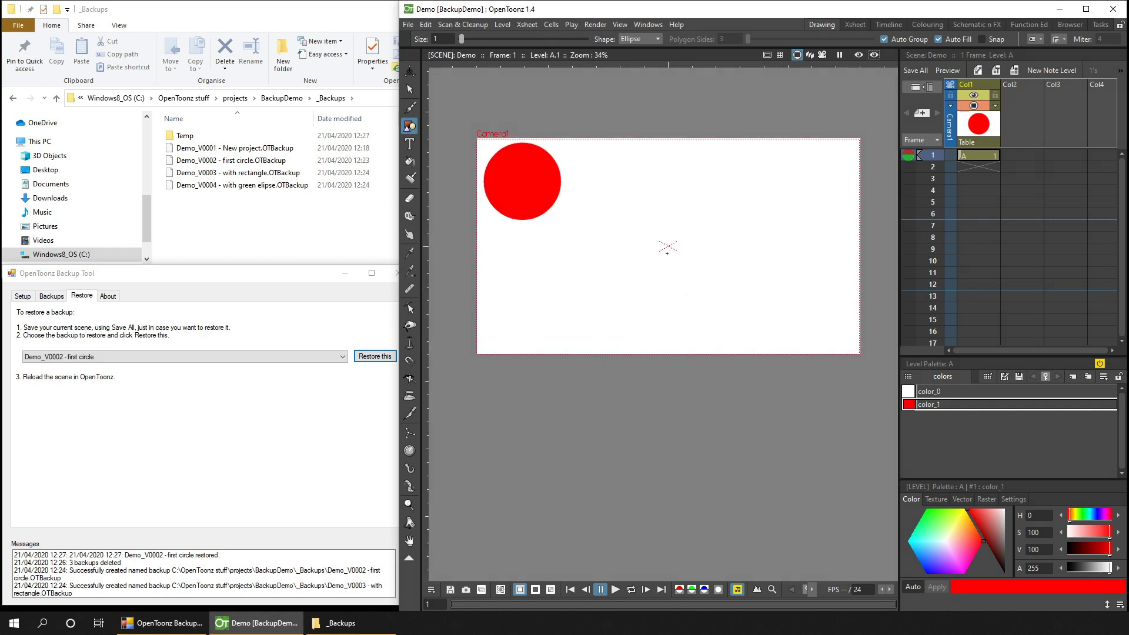
# Restore 'Demo_V0003 - with rectangle' and revert the Demo scene to load it
pyautogui.click(272, 357)
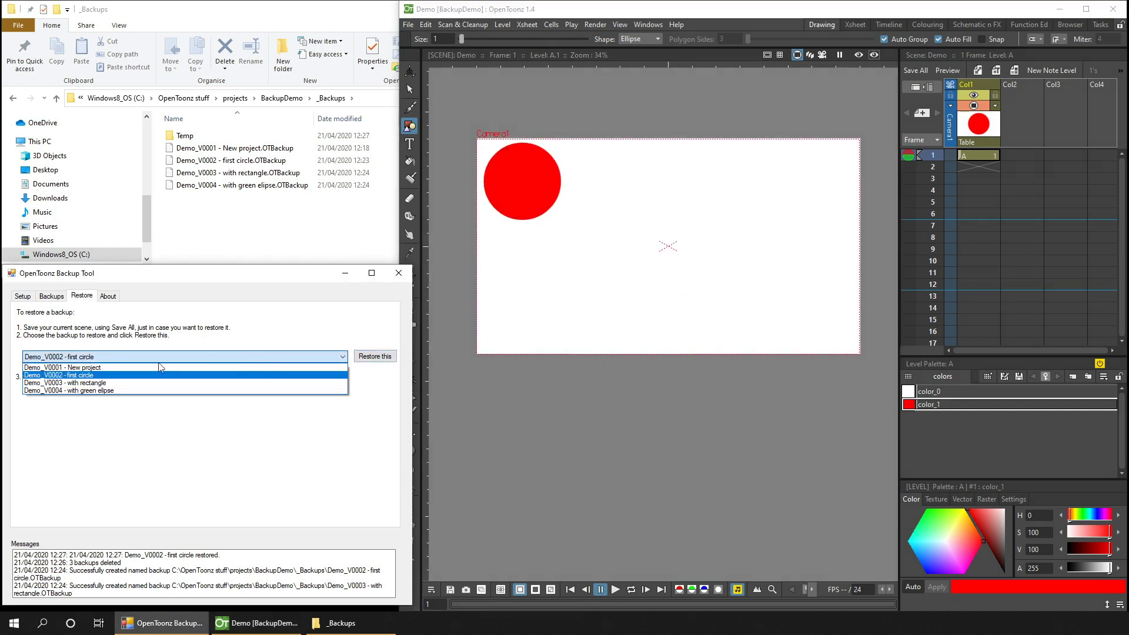
pyautogui.click(99, 384)
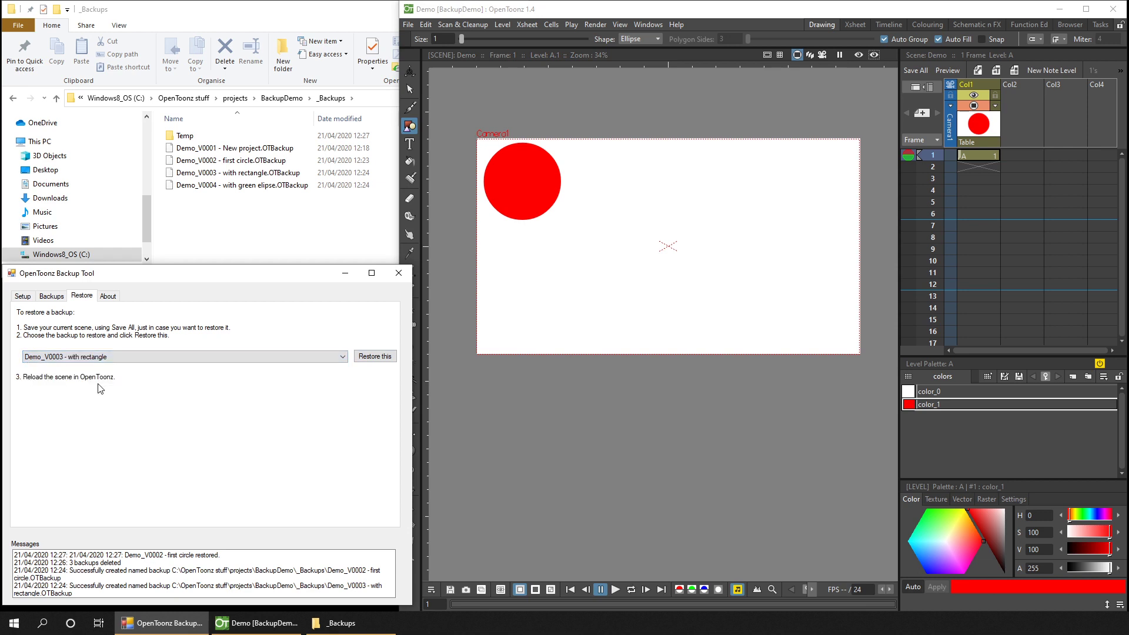
pyautogui.click(375, 358)
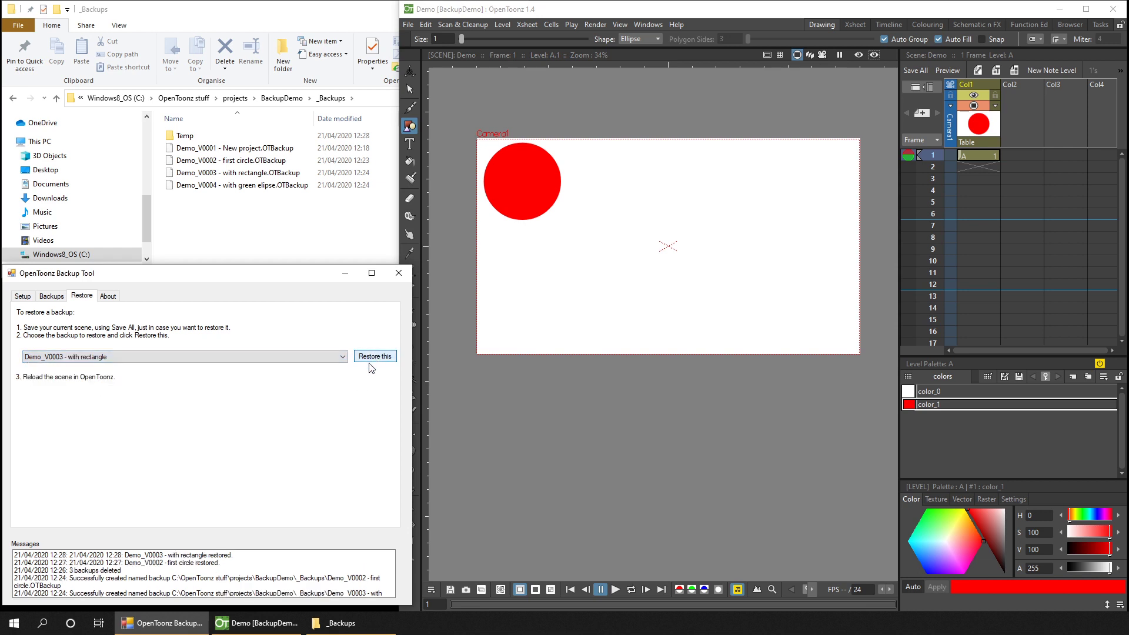
pyautogui.hotkey('alt', 'Tab')
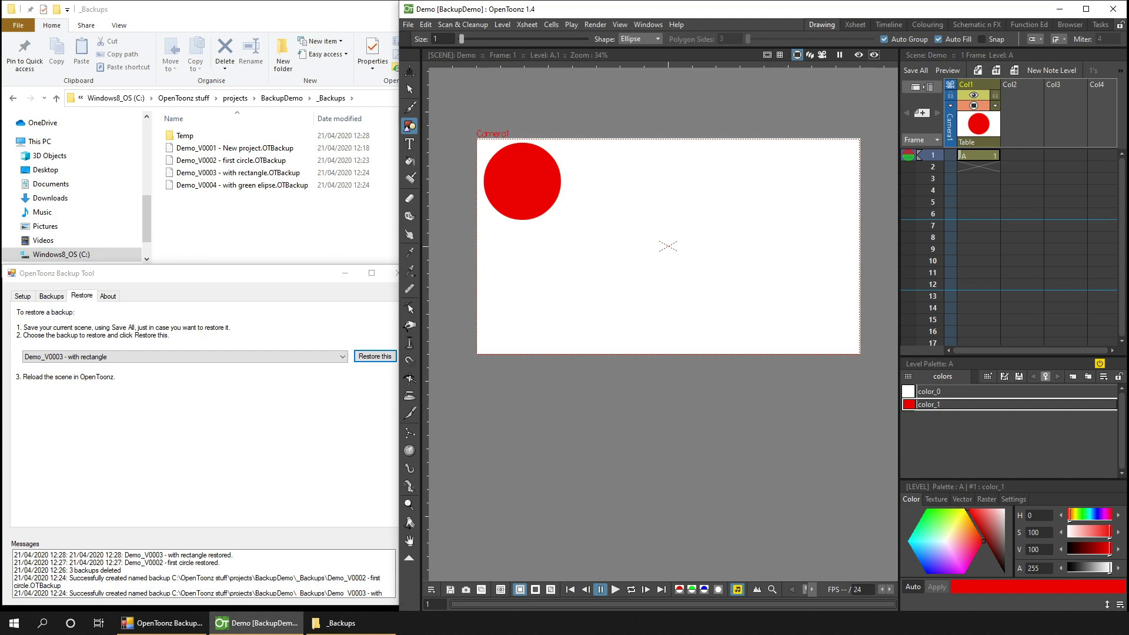
pyautogui.click(412, 26)
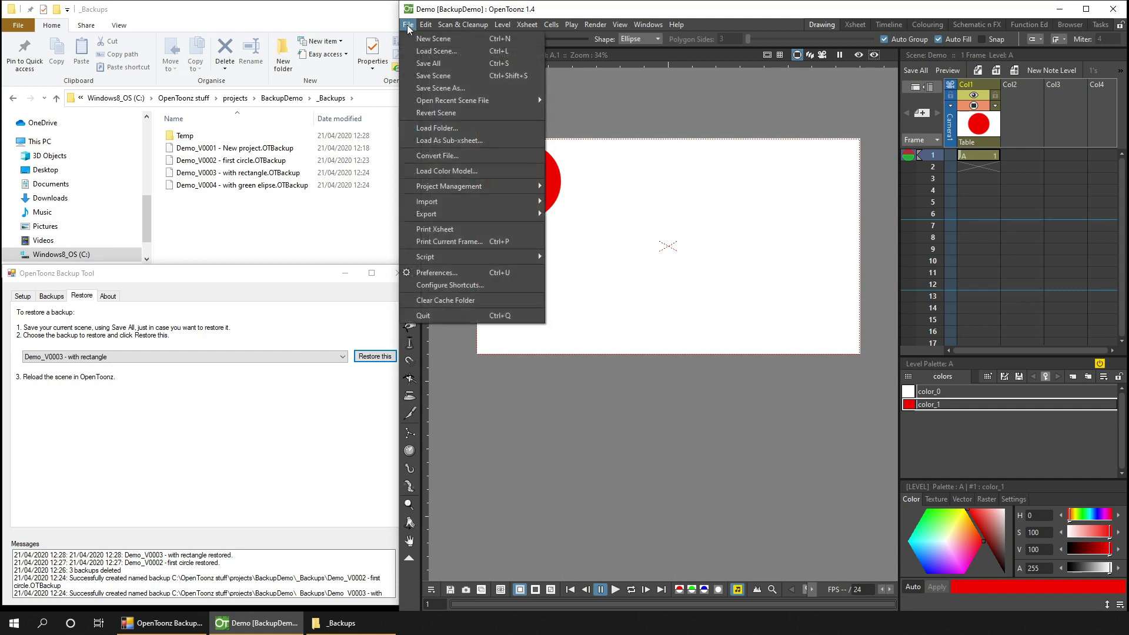
pyautogui.click(456, 114)
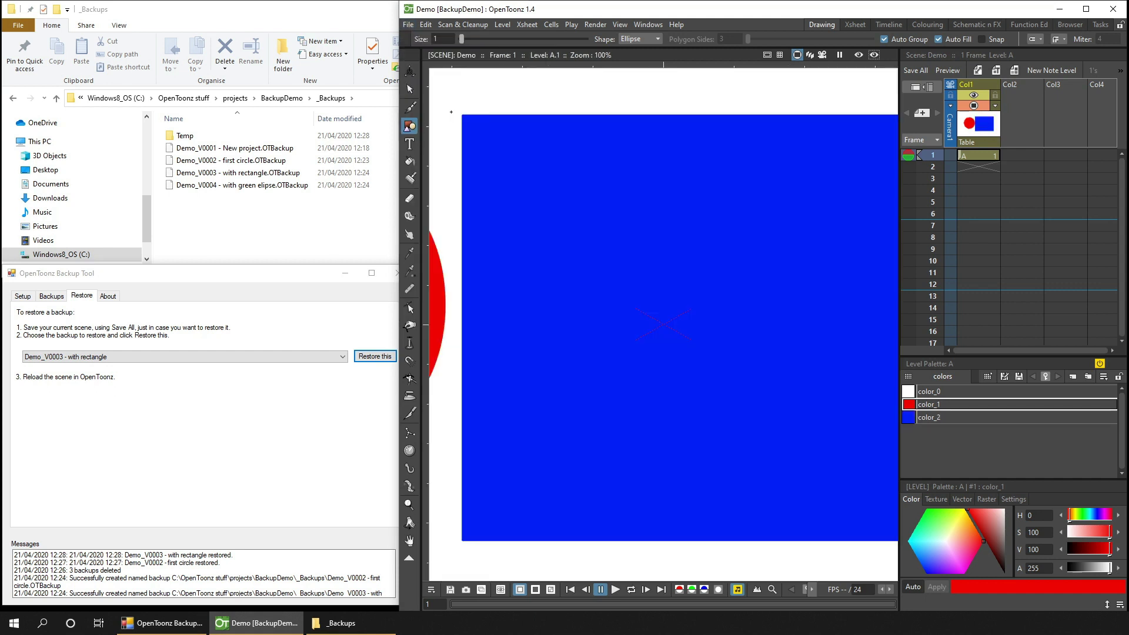
pyautogui.scroll(-5, 706, 269)
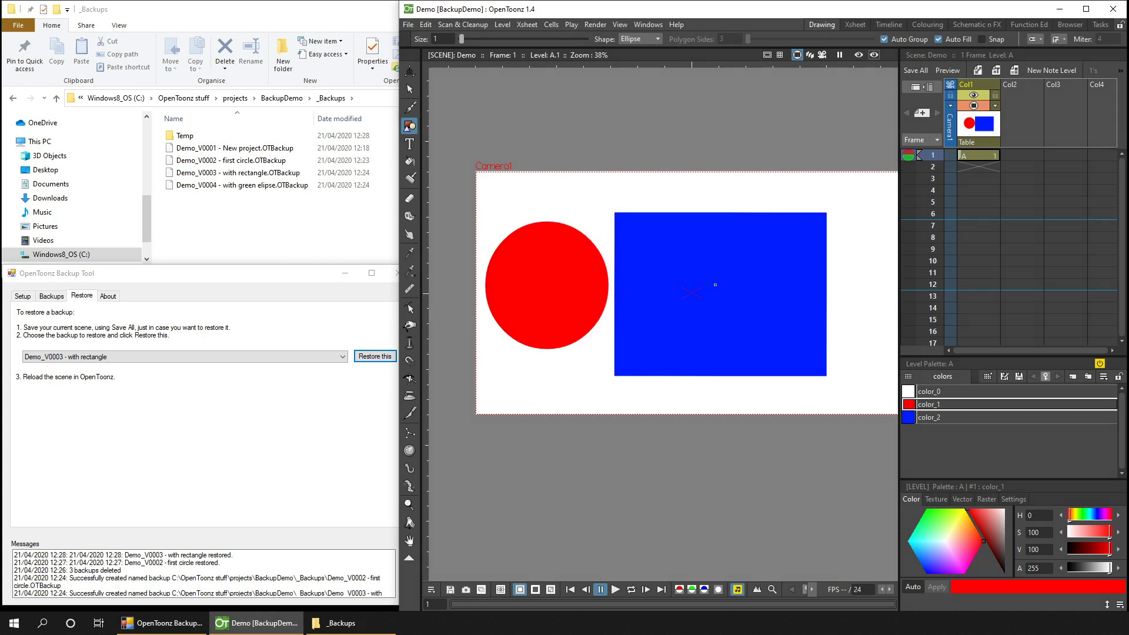
# Restore 'Demo_V0004 - with green elipse', revert the scene, and view frame 2's ellipse
pyautogui.click(112, 356)
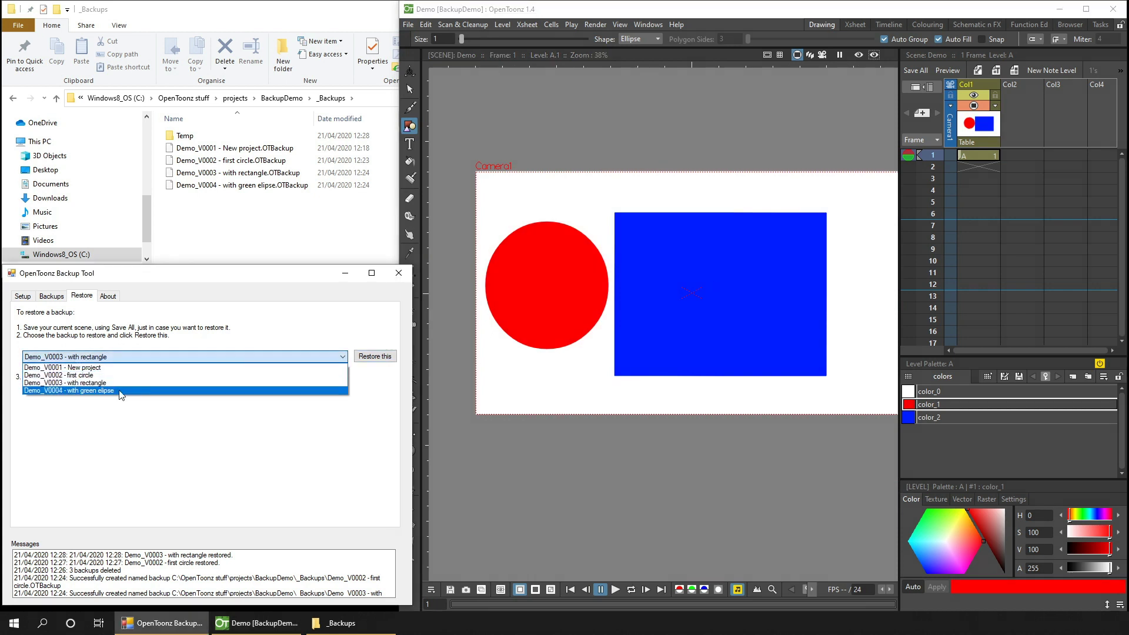
pyautogui.click(112, 391)
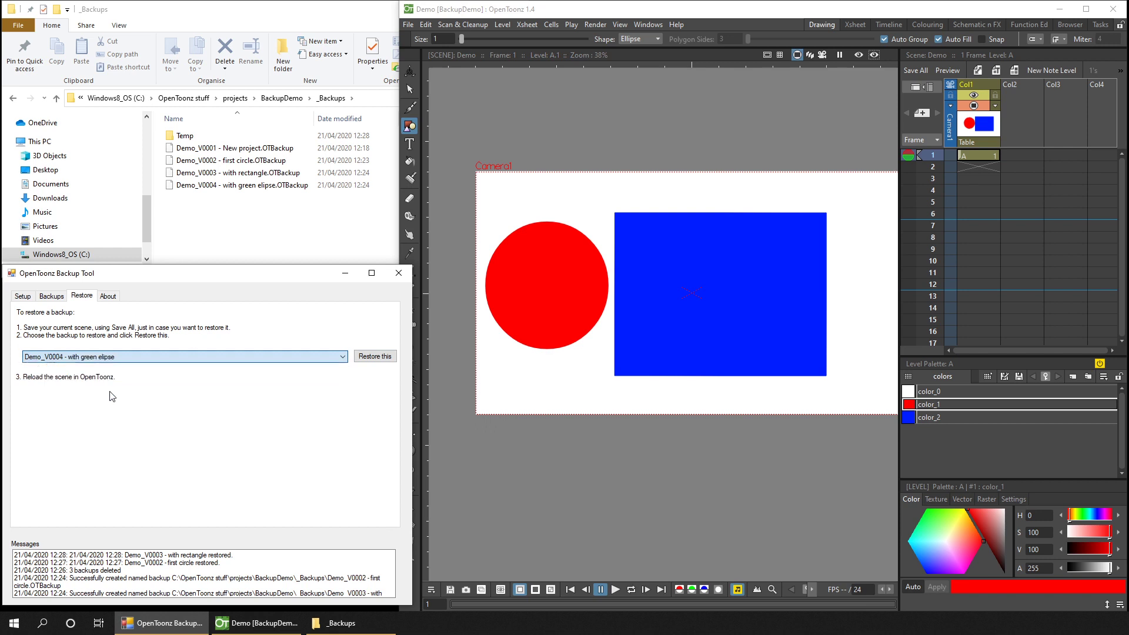
pyautogui.click(376, 359)
pyautogui.click(411, 25)
pyautogui.click(538, 115)
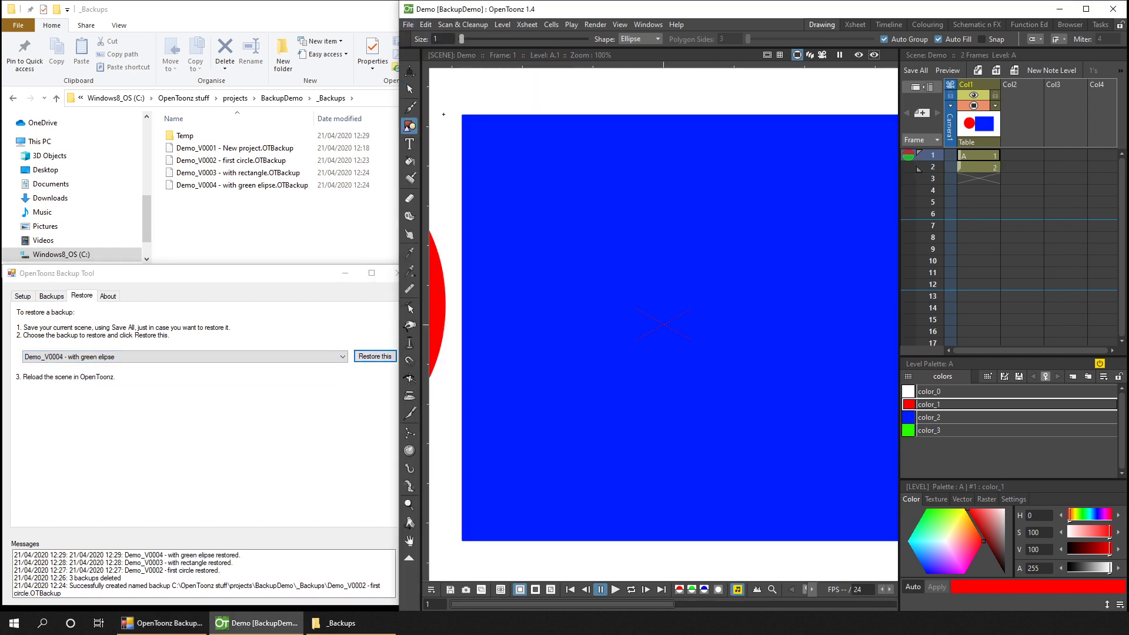
pyautogui.scroll(-3, 660, 322)
pyautogui.click(979, 168)
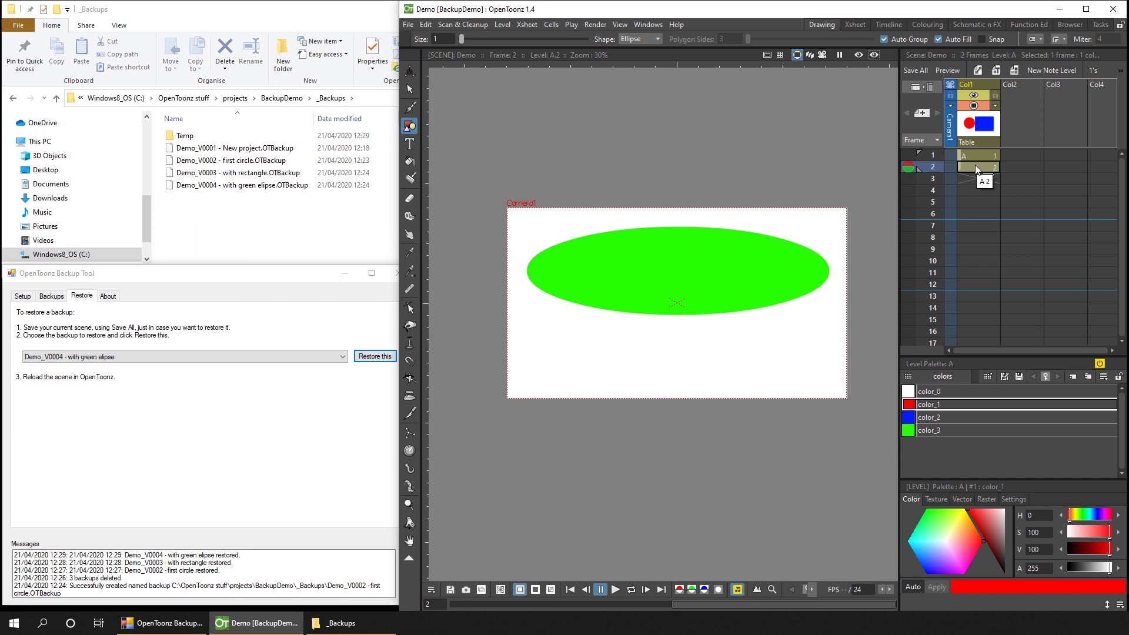
# Restore 'Demo_V0002 - first circle' again and revert the Demo scene to it
pyautogui.click(321, 356)
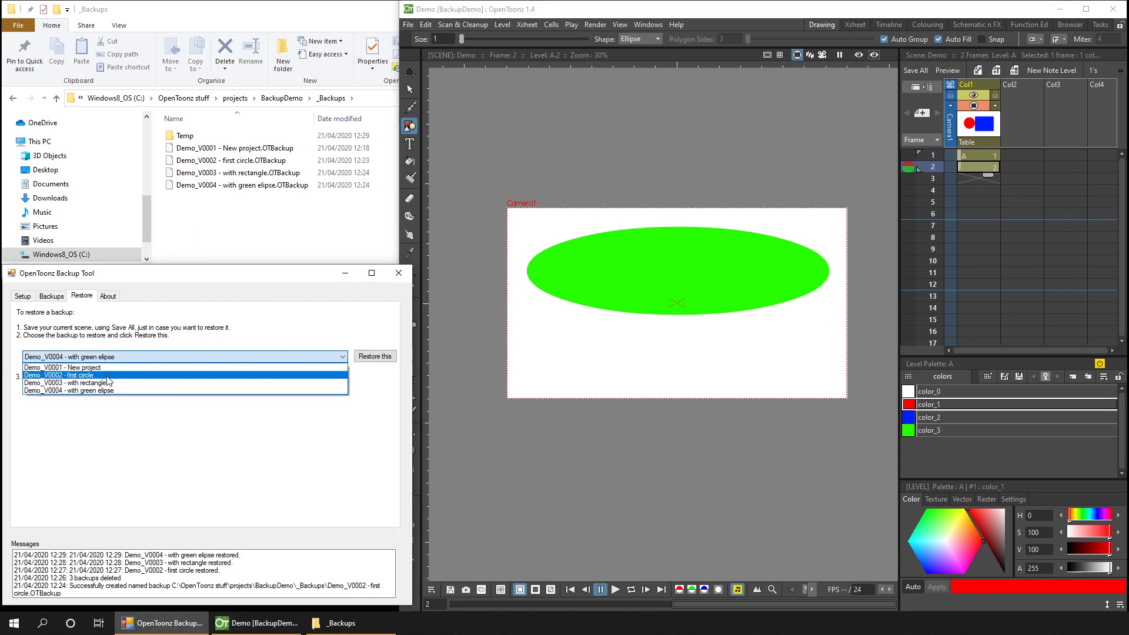
pyautogui.click(109, 375)
pyautogui.click(372, 359)
pyautogui.click(408, 25)
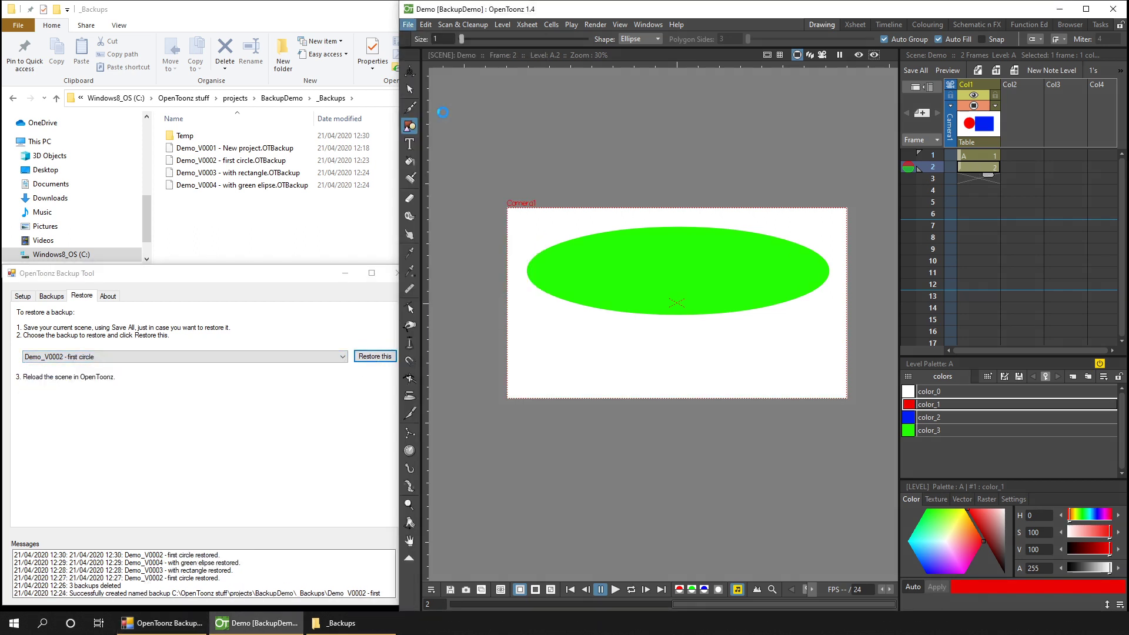
pyautogui.click(429, 111)
# Add a magenta palette style, draw a tall ellipse beside the circle, and save
pyautogui.click(982, 418)
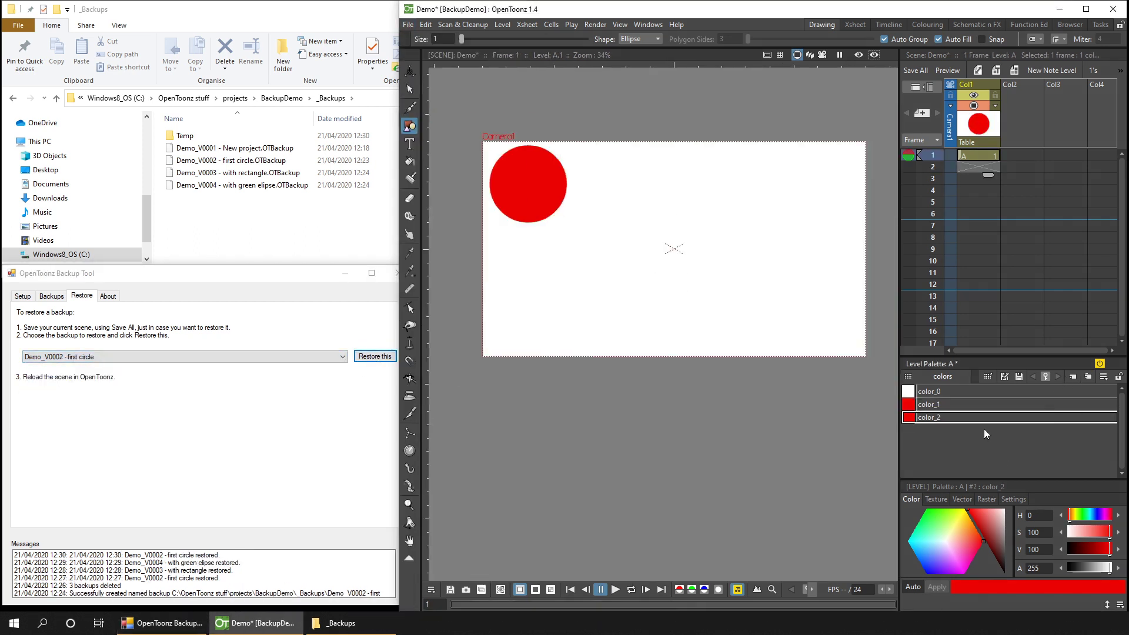
pyautogui.click(959, 568)
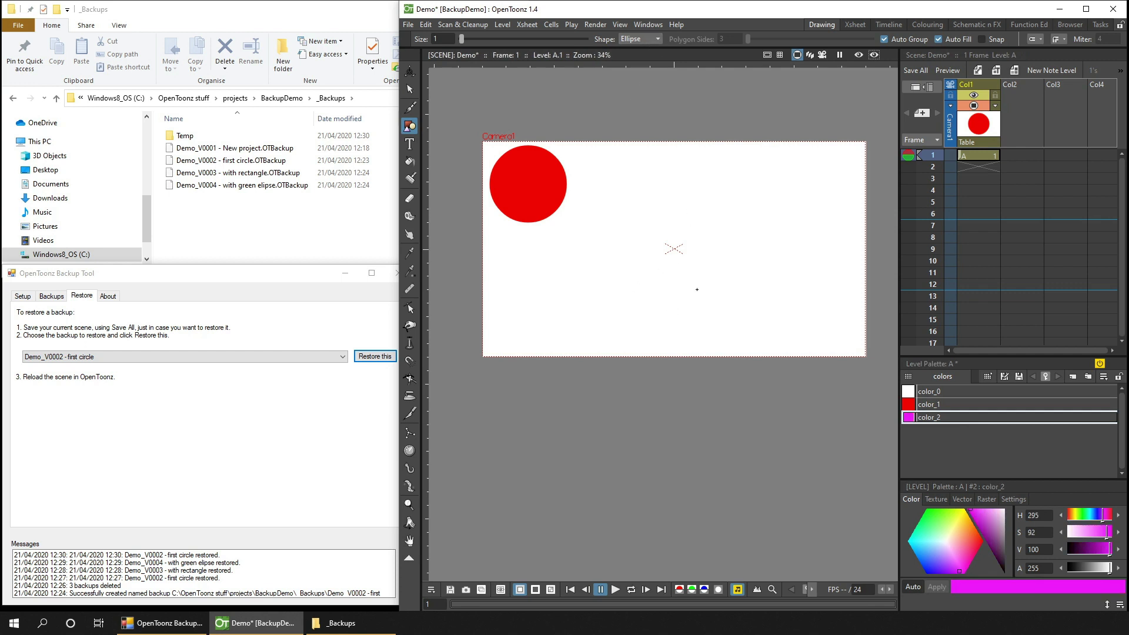
pyautogui.moveTo(685, 184); pyautogui.dragTo(730, 327)
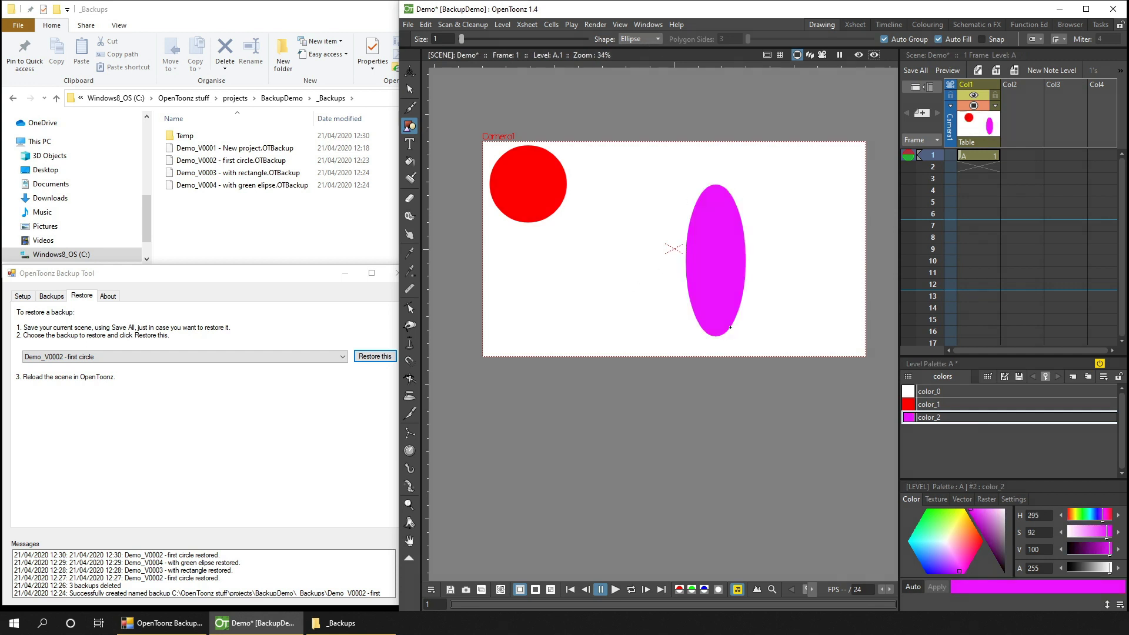
pyautogui.hotkey('ctrl', 's')
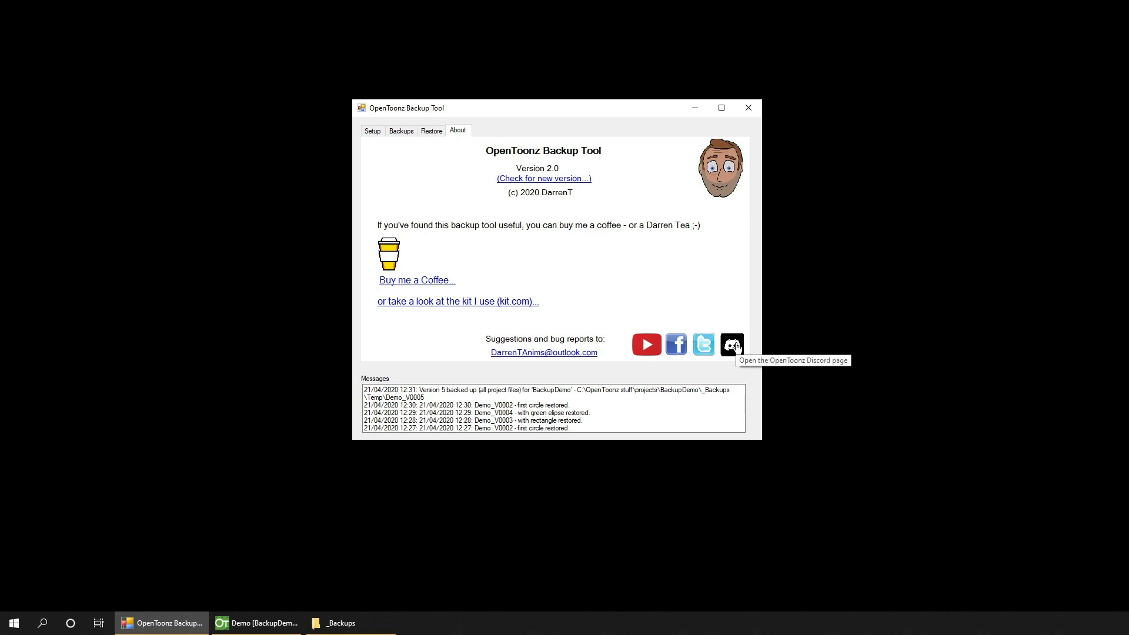
# Open the OpenToonz Discord page from the About page's Discord icon
pyautogui.click(735, 347)
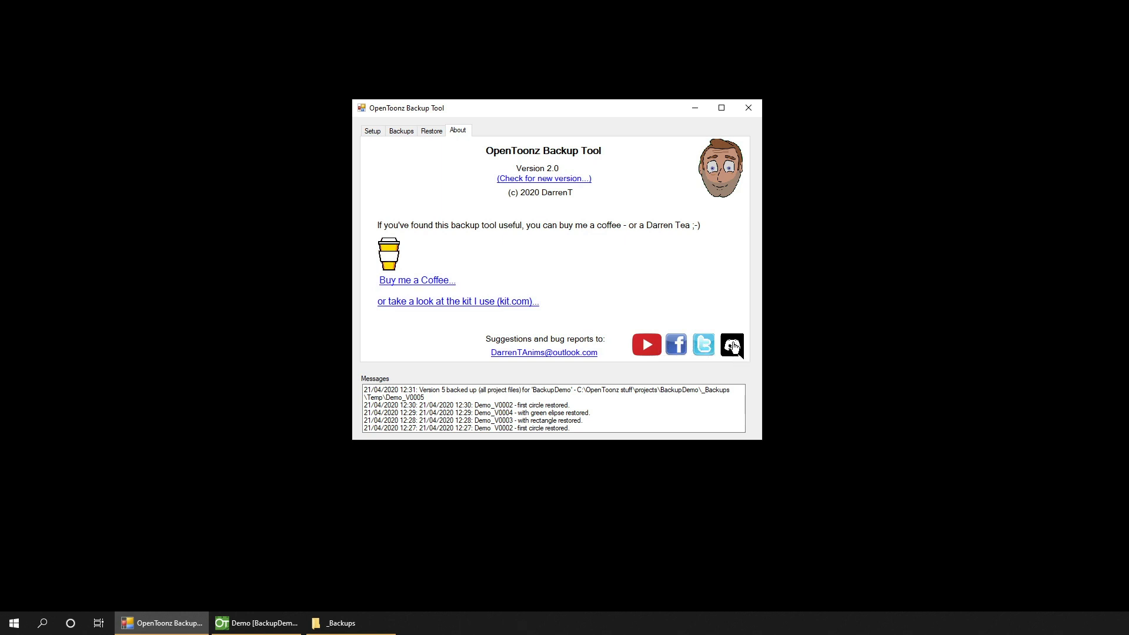